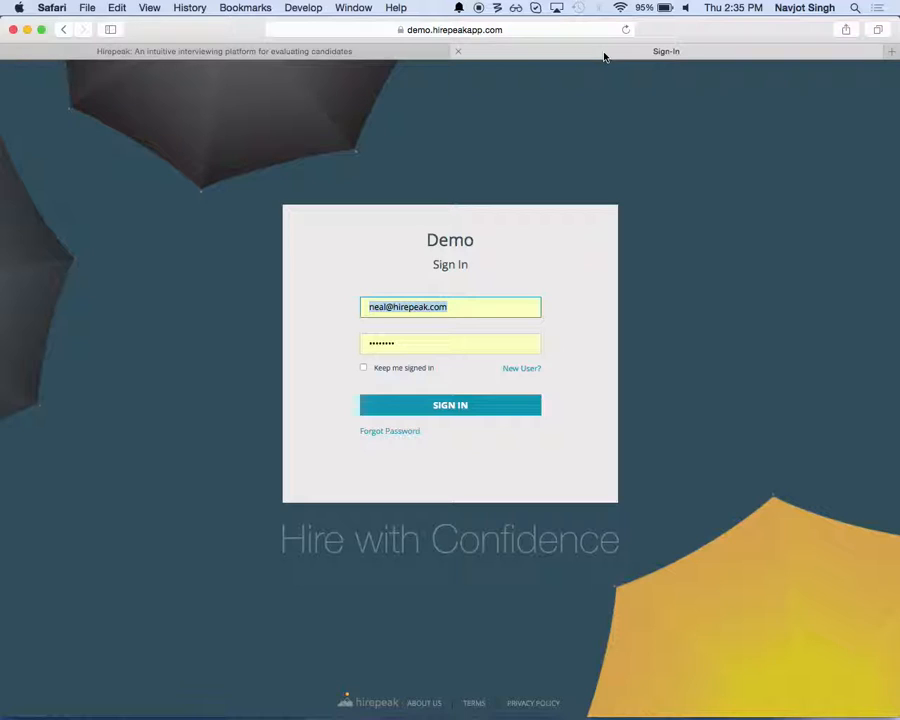
Step: Sign in with the prefilled credentials and open the Senior Java Developer position with its full details expanded
{"action": "left_click", "coordinate": [456, 404]}
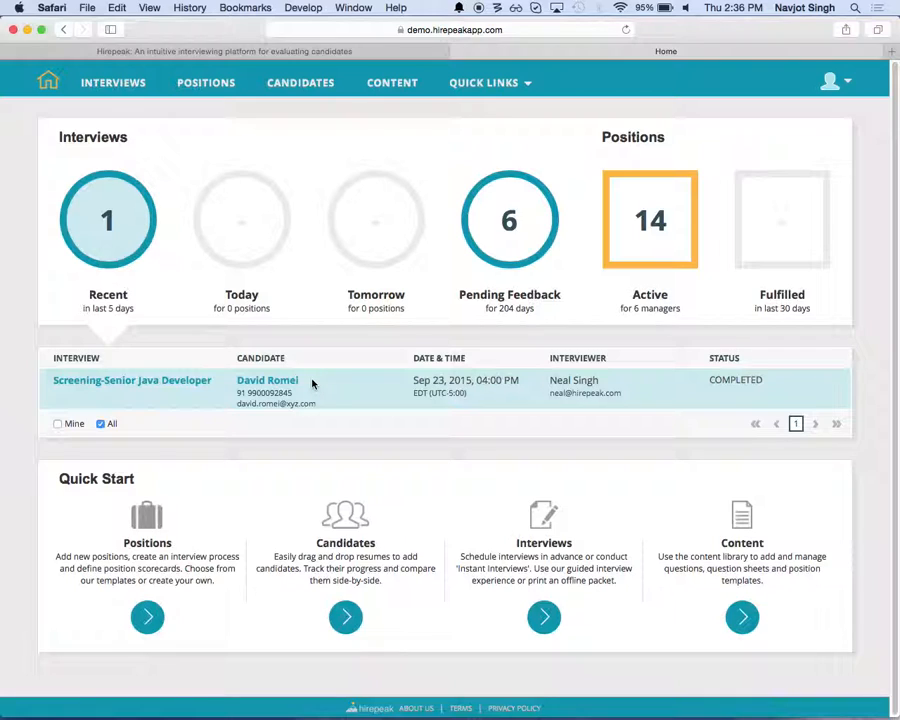
{"action": "left_click", "coordinate": [201, 86]}
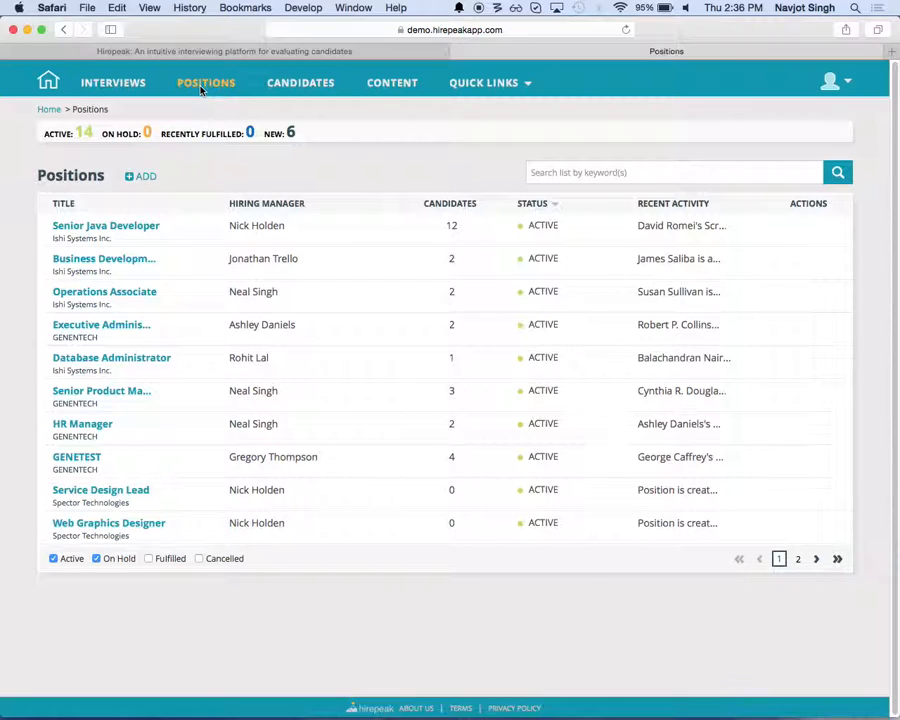
{"action": "left_click", "coordinate": [83, 226]}
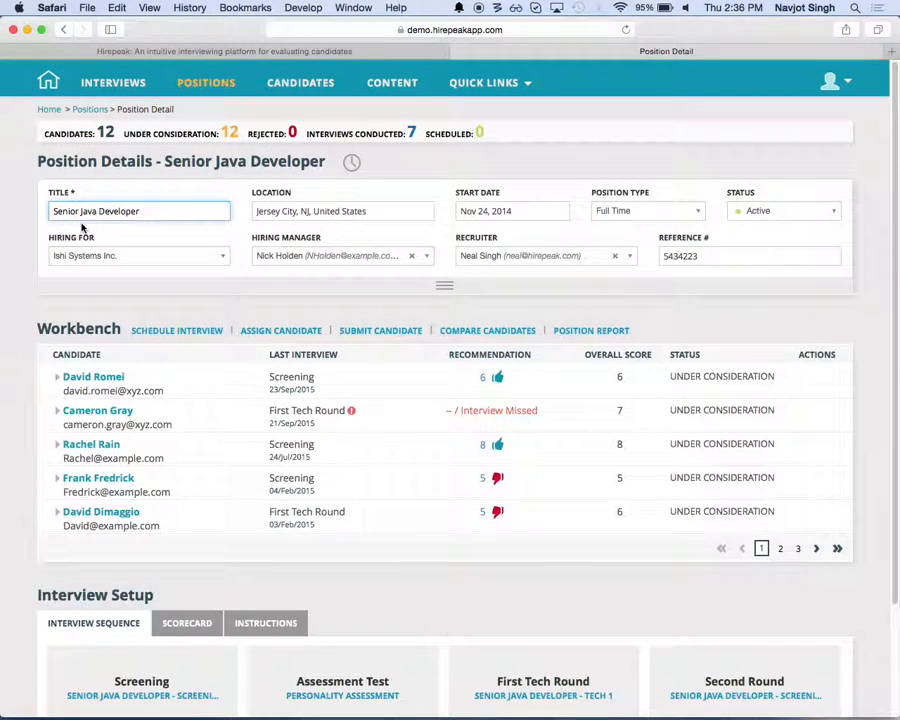
{"action": "left_click", "coordinate": [445, 290]}
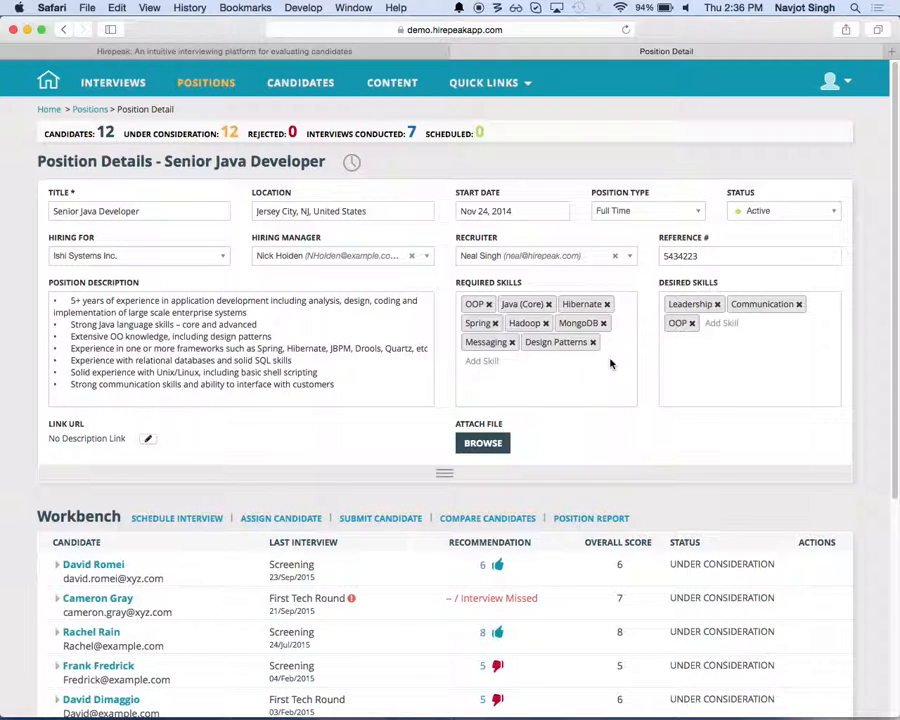
Step: Review the question sheet assigned to the Screening round in the position's interview sequence, and close it without changes
{"action": "scroll", "coordinate": [610, 363], "scroll_direction": "down", "scroll_amount": 5}
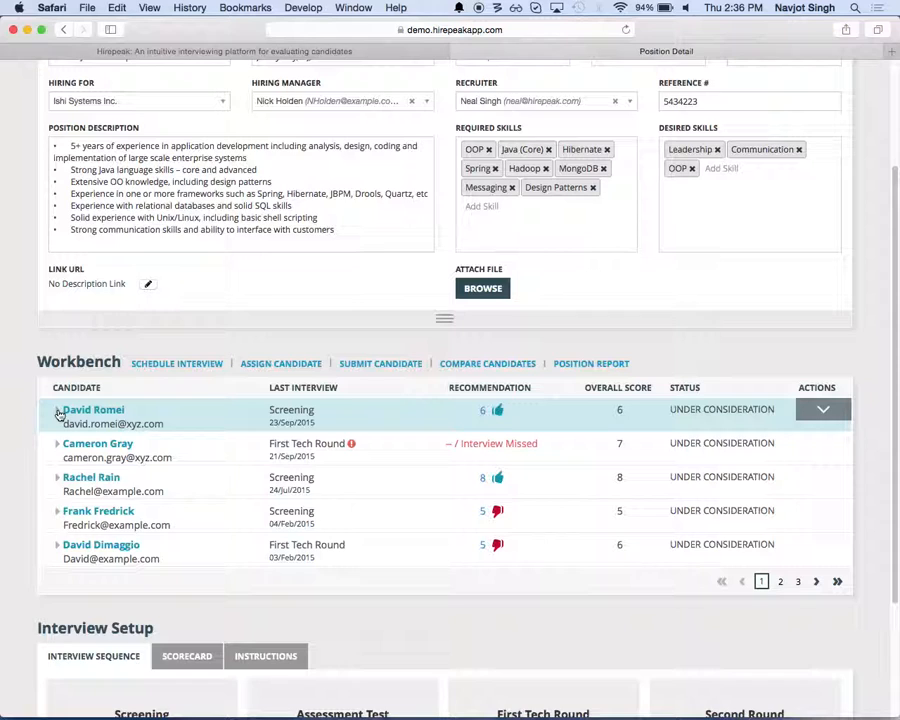
{"action": "scroll", "coordinate": [59, 414], "scroll_direction": "down", "scroll_amount": 5}
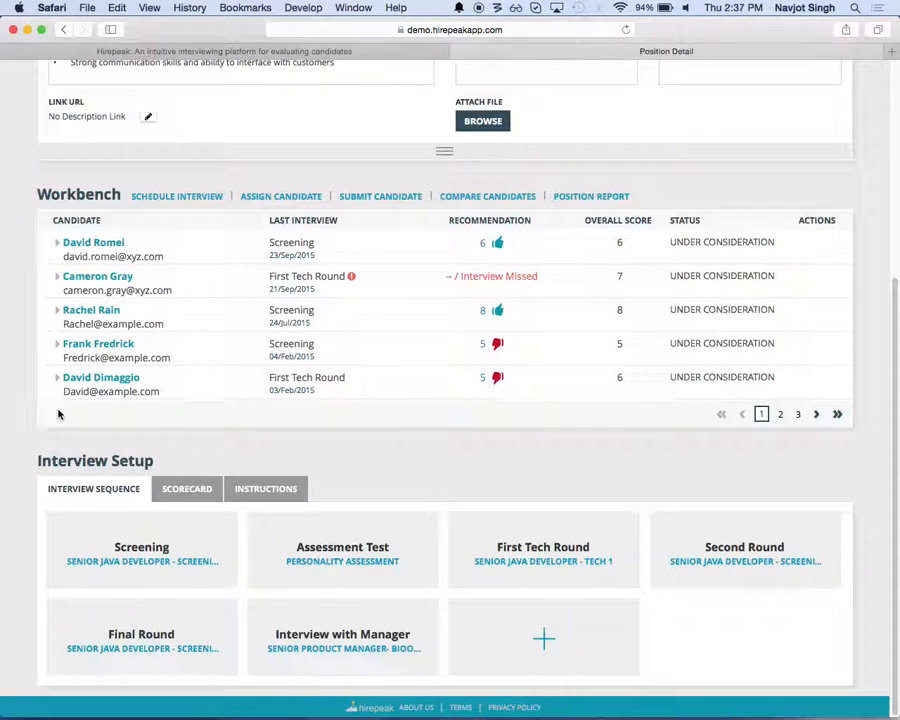
{"action": "left_click", "coordinate": [196, 565]}
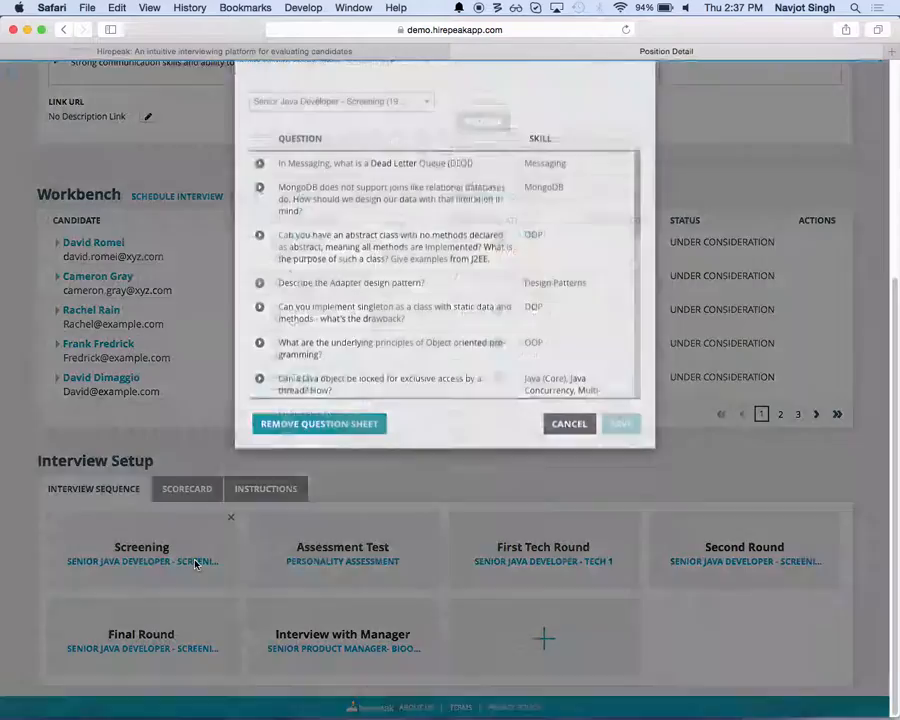
{"action": "scroll", "coordinate": [380, 268], "scroll_direction": "down", "scroll_amount": 10}
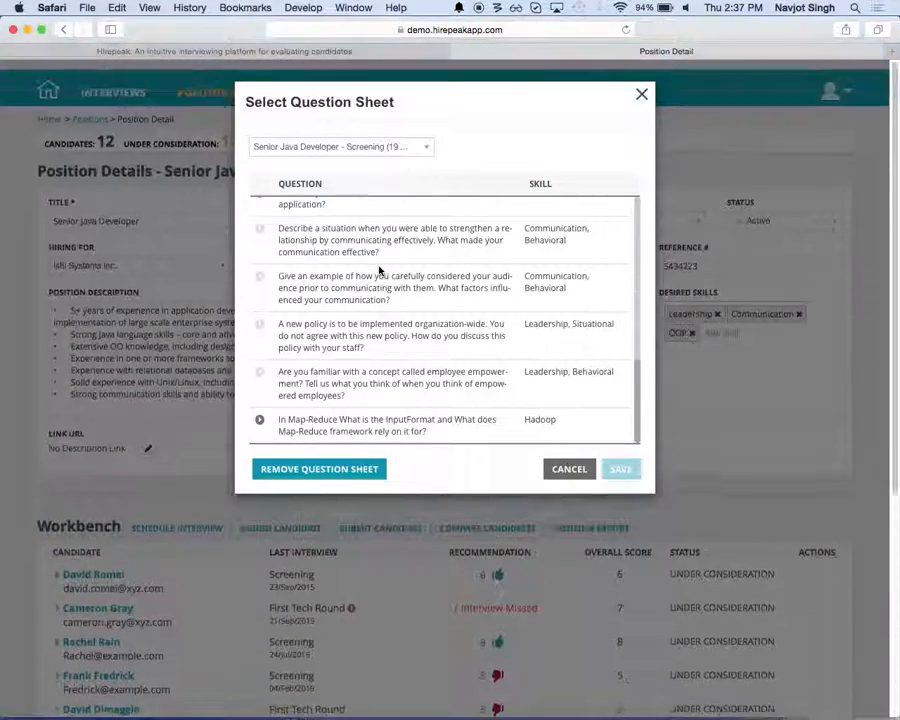
{"action": "scroll", "coordinate": [380, 268], "scroll_direction": "down", "scroll_amount": 5}
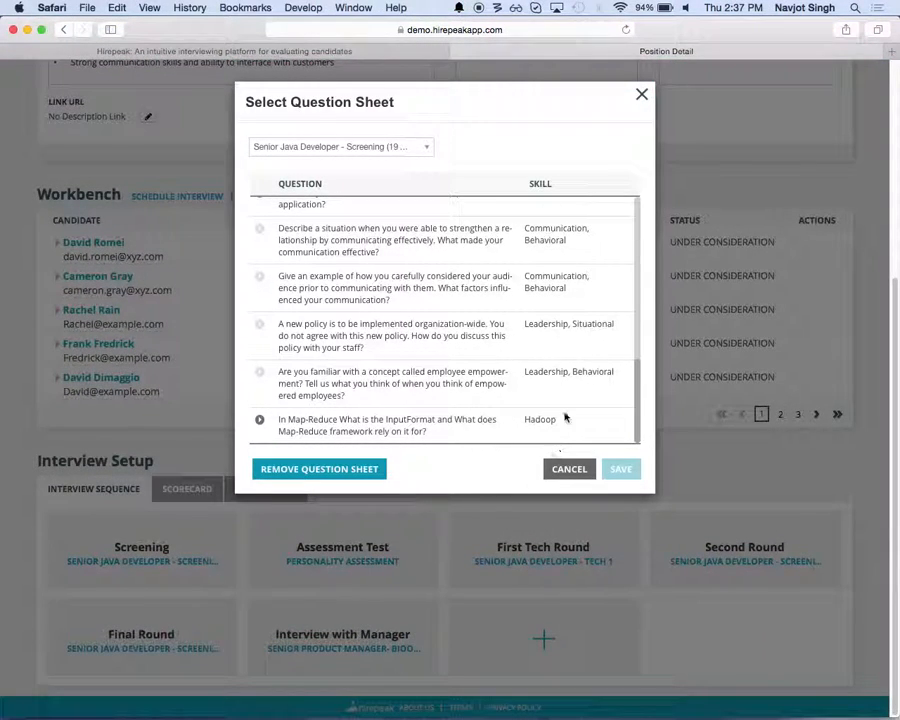
{"action": "left_click", "coordinate": [567, 469]}
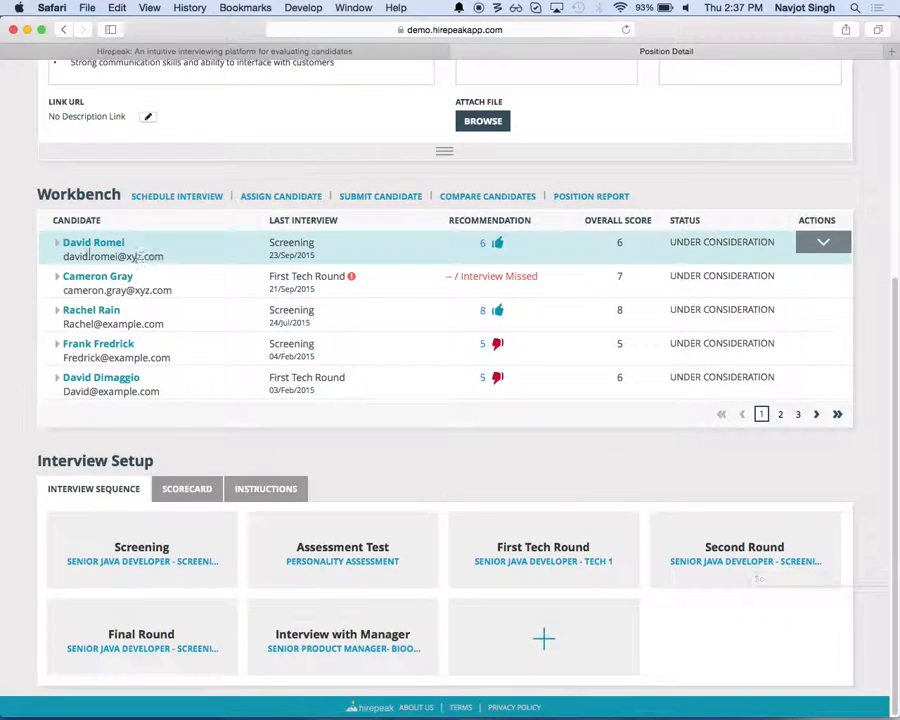
Step: Schedule the First Tech Round for the first candidate in the Workbench, assigning the position's recruiter as interviewer
{"action": "left_click", "coordinate": [59, 244]}
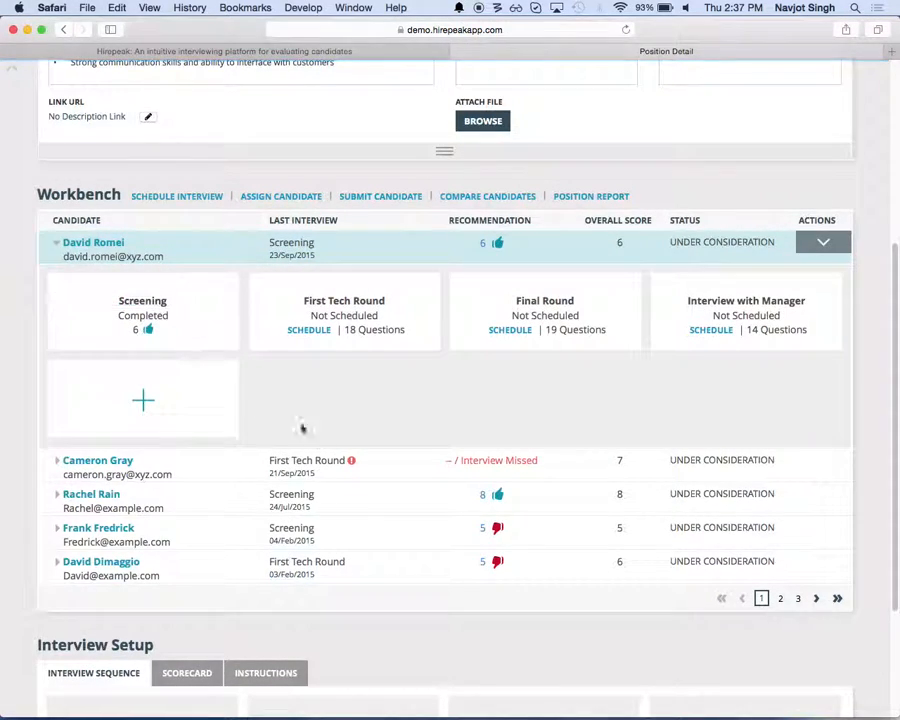
{"action": "scroll", "coordinate": [300, 425], "scroll_direction": "down", "scroll_amount": 3}
{"action": "scroll", "coordinate": [330, 430], "scroll_direction": "up", "scroll_amount": 1}
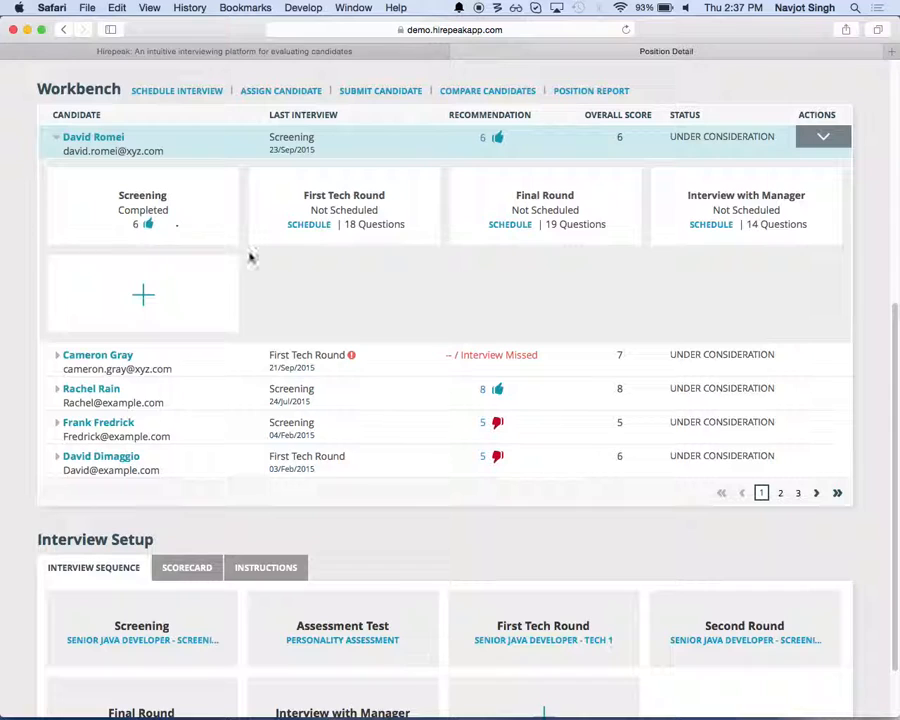
{"action": "scroll", "coordinate": [248, 254], "scroll_direction": "up", "scroll_amount": 2}
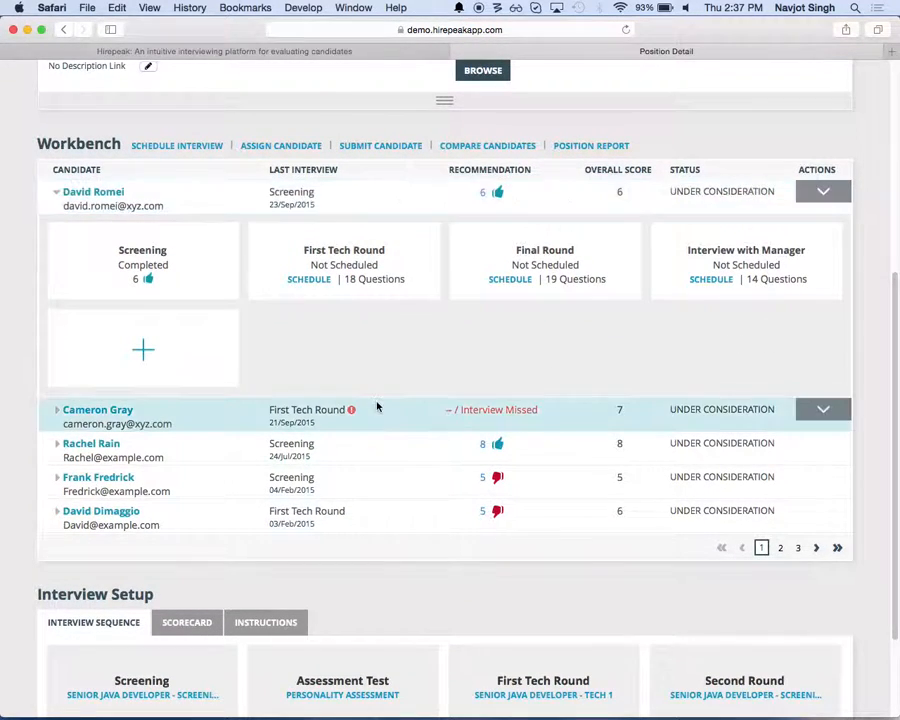
{"action": "left_click", "coordinate": [318, 280]}
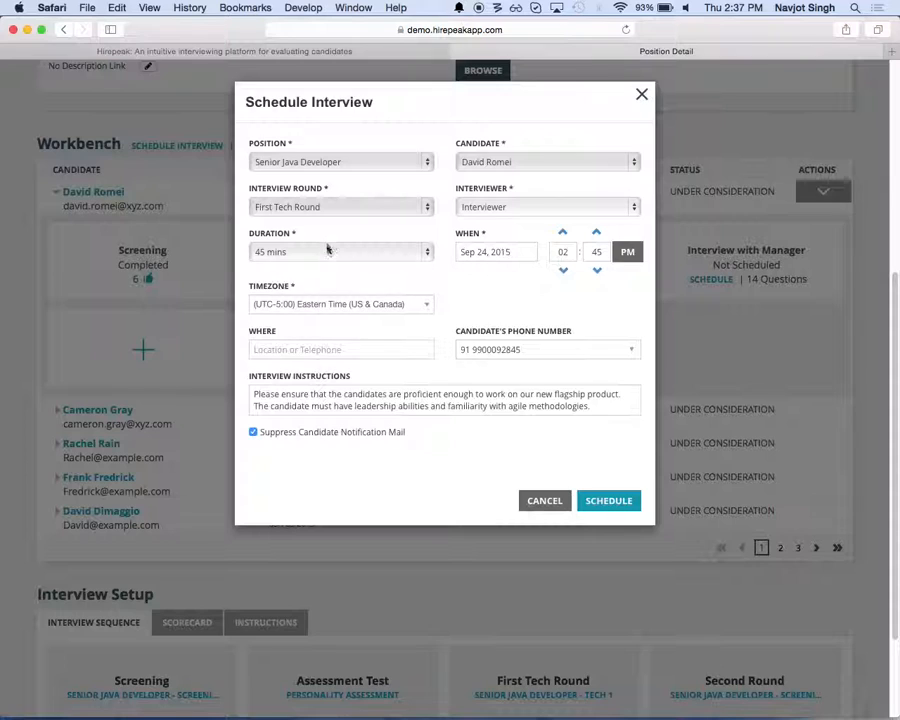
{"action": "left_click", "coordinate": [531, 209]}
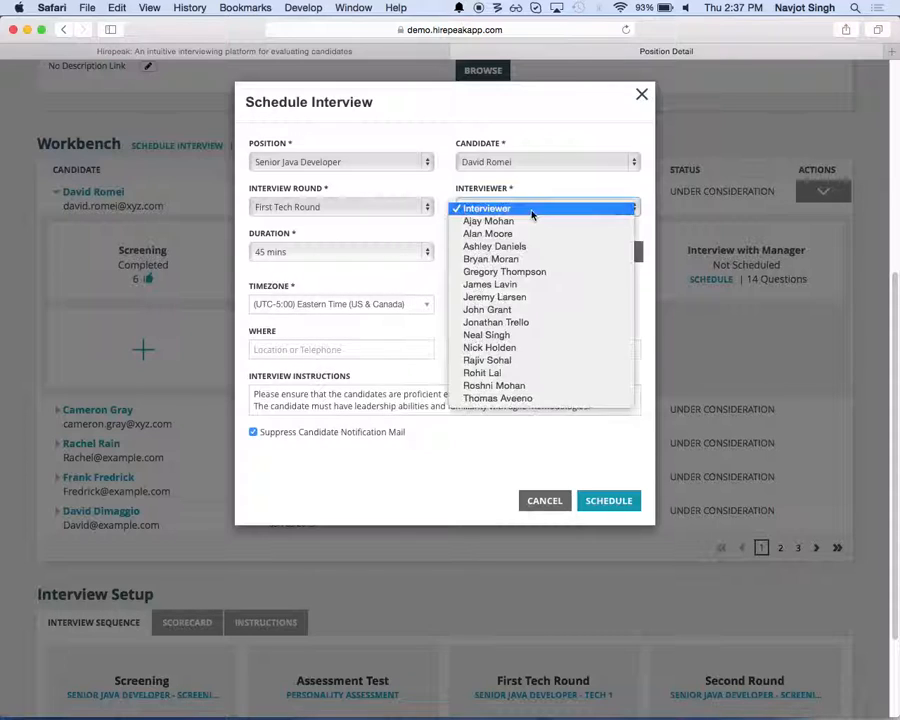
{"action": "left_click", "coordinate": [490, 335]}
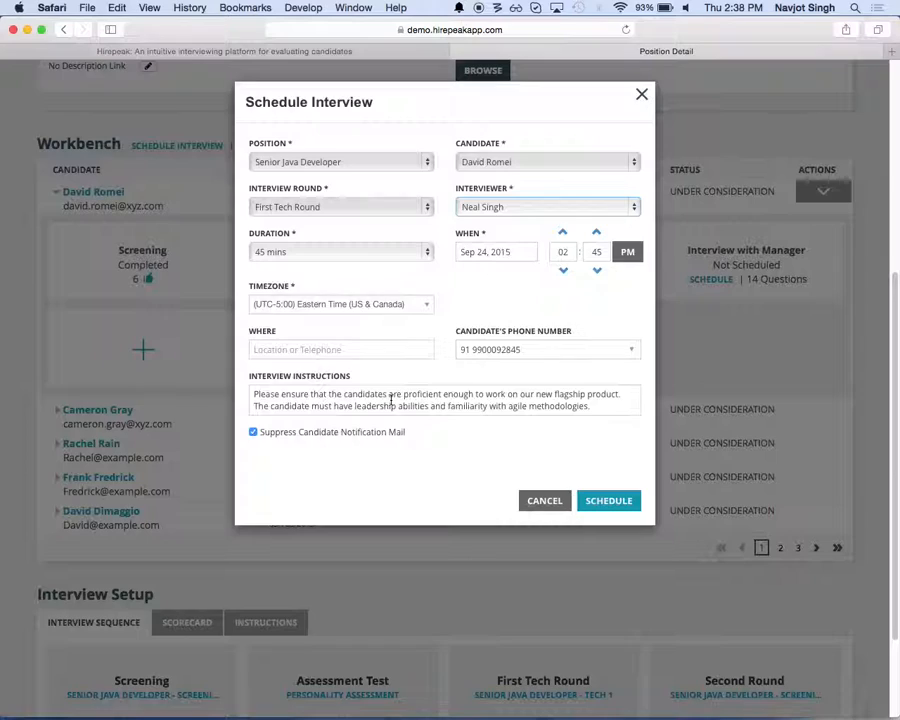
{"action": "left_click", "coordinate": [608, 501]}
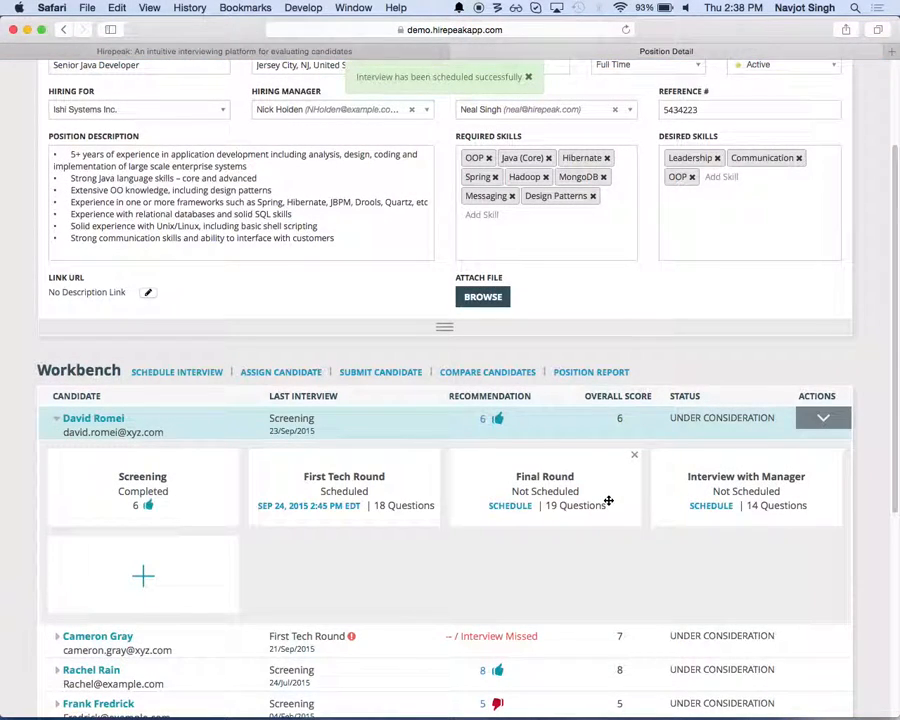
Step: Open the first candidate in the candidates list and review the contact details, skills, abstract and interview history
{"action": "scroll", "coordinate": [428, 250], "scroll_direction": "up", "scroll_amount": 5}
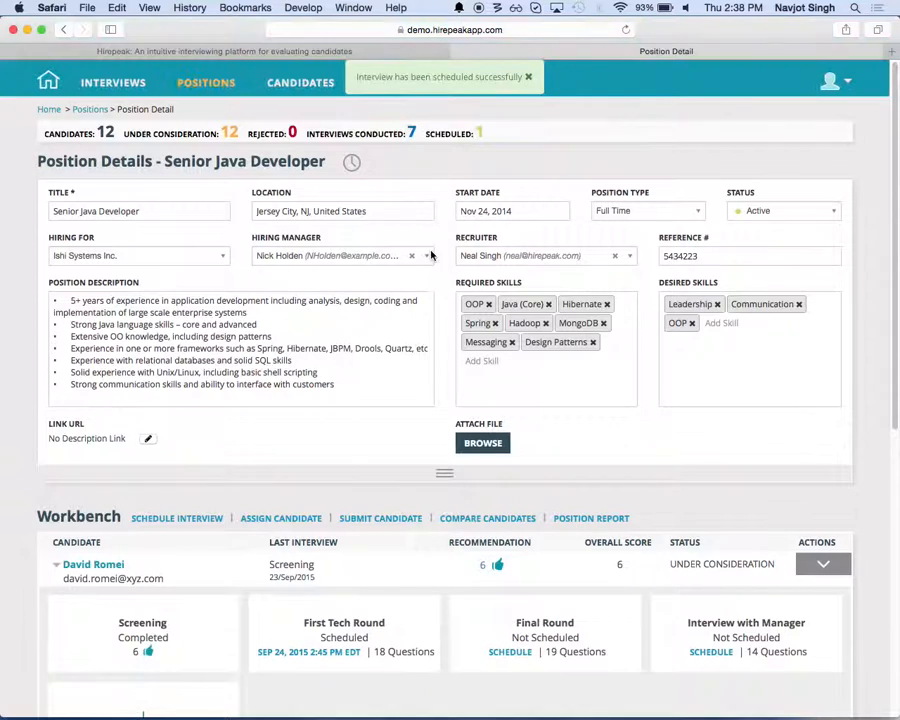
{"action": "left_click", "coordinate": [301, 83]}
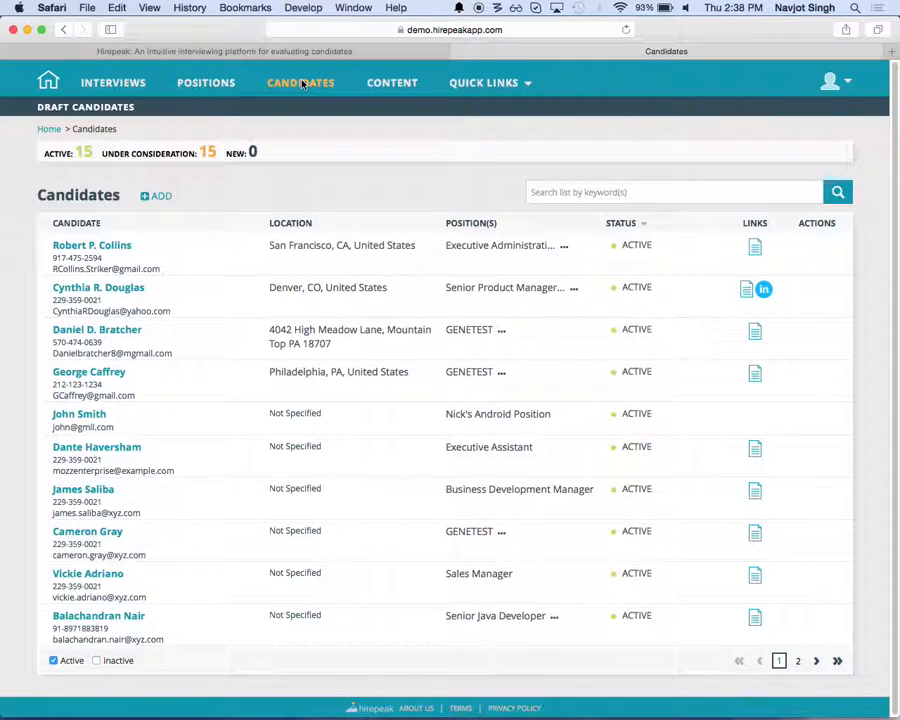
{"action": "left_click", "coordinate": [92, 246]}
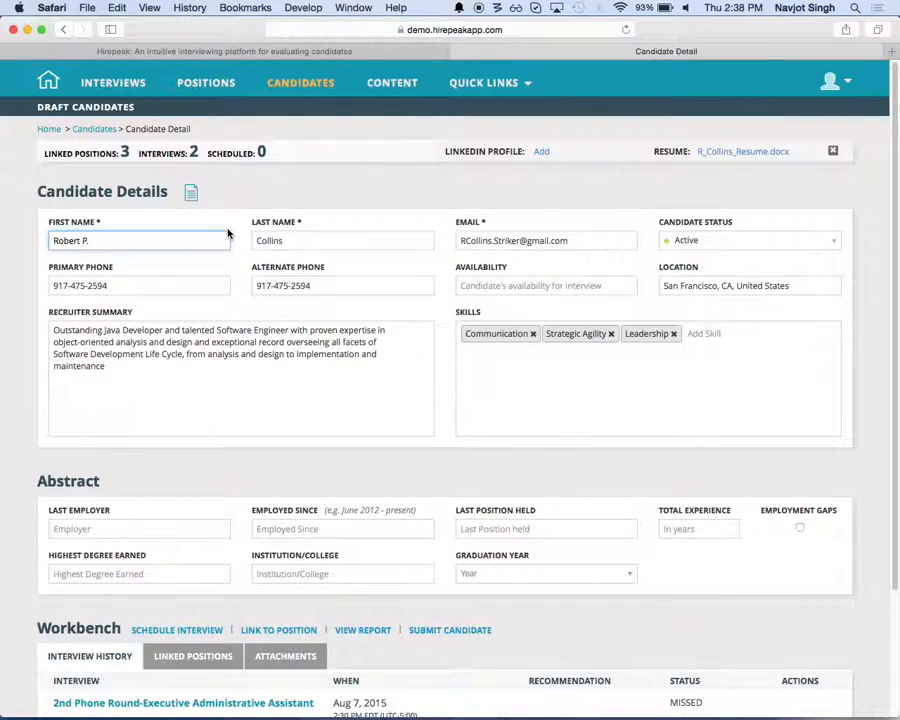
{"action": "scroll", "coordinate": [228, 233], "scroll_direction": "down", "scroll_amount": 1}
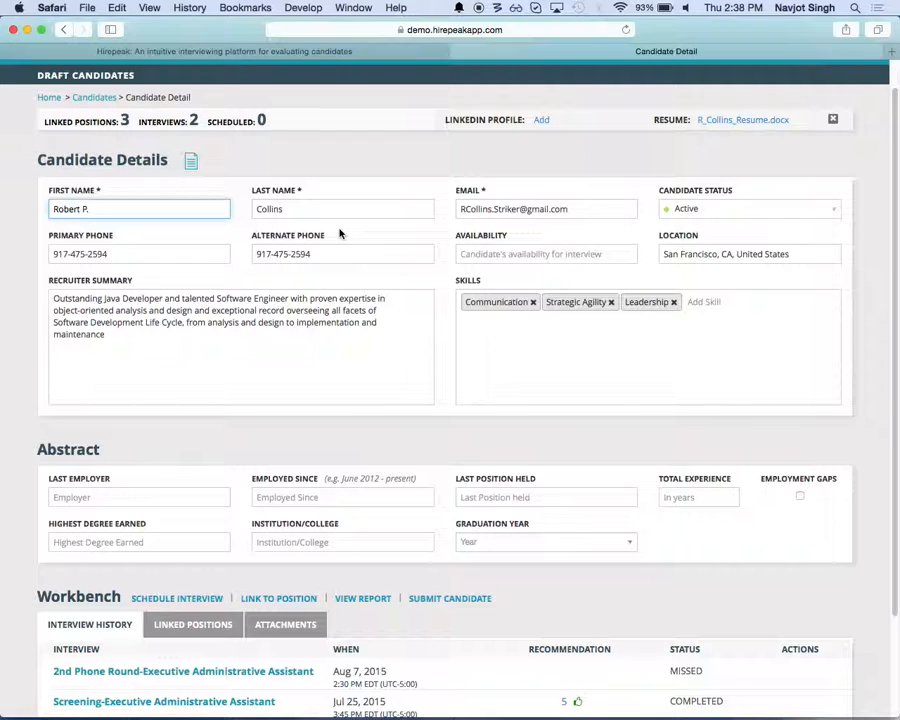
{"action": "scroll", "coordinate": [340, 233], "scroll_direction": "down", "scroll_amount": 1}
{"action": "scroll", "coordinate": [340, 233], "scroll_direction": "down", "scroll_amount": 2}
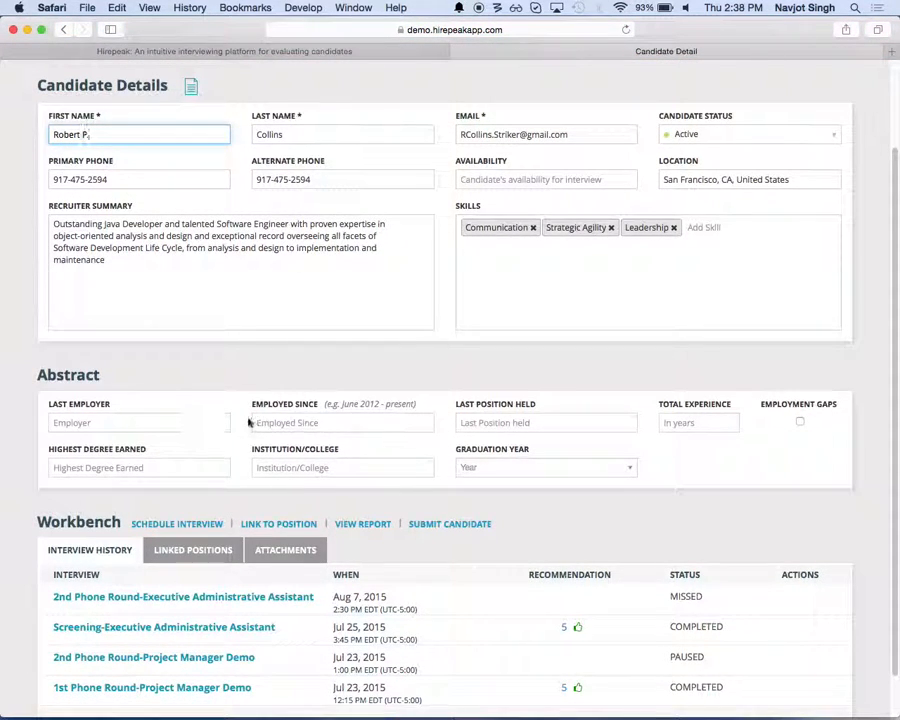
{"action": "scroll", "coordinate": [340, 462], "scroll_direction": "down", "scroll_amount": 2}
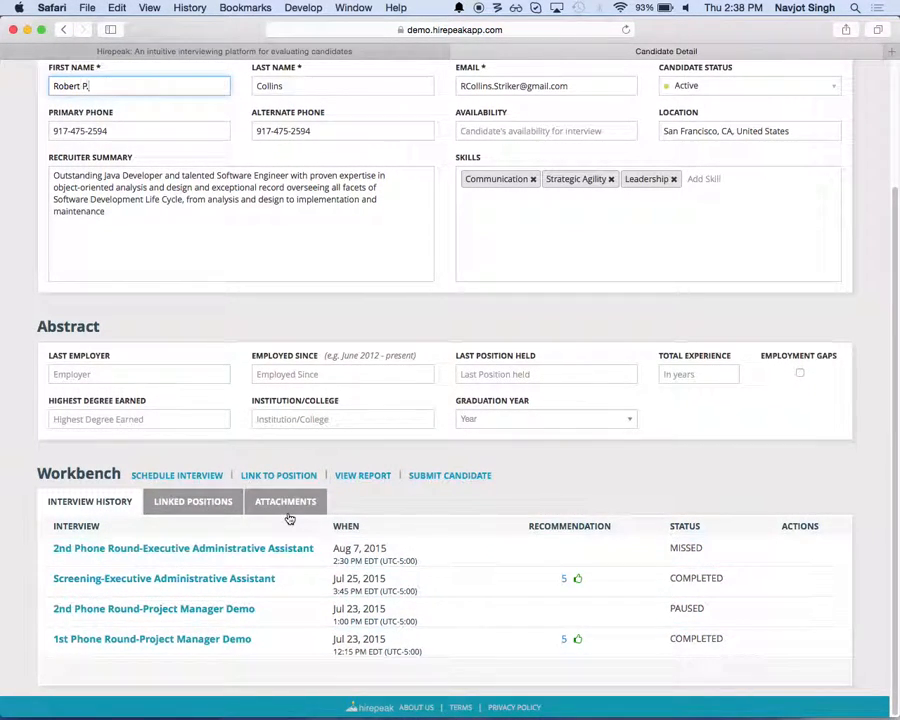
{"action": "type", "text": "."}
{"action": "scroll", "coordinate": [432, 500], "scroll_direction": "up", "scroll_amount": 5}
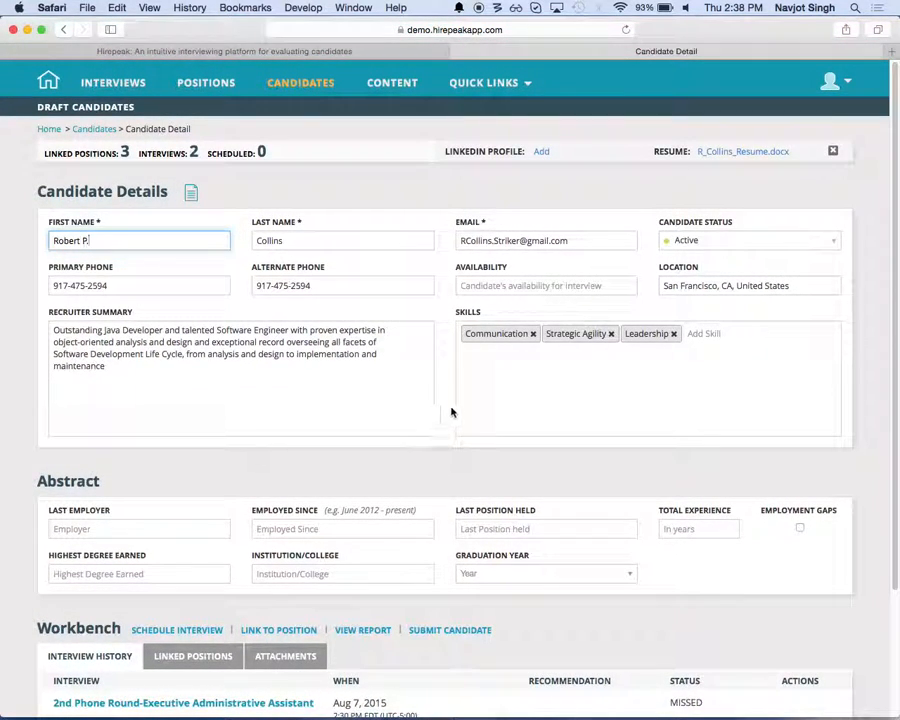
Step: Browse the content library's position templates, questions and question sheets
{"action": "left_click", "coordinate": [395, 87]}
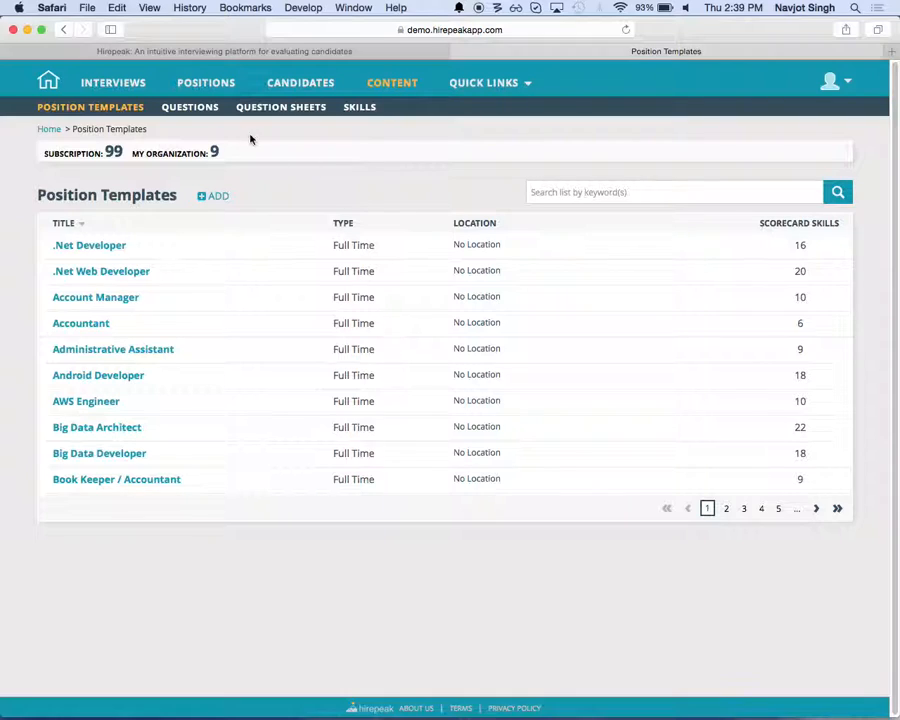
{"action": "left_click", "coordinate": [201, 108]}
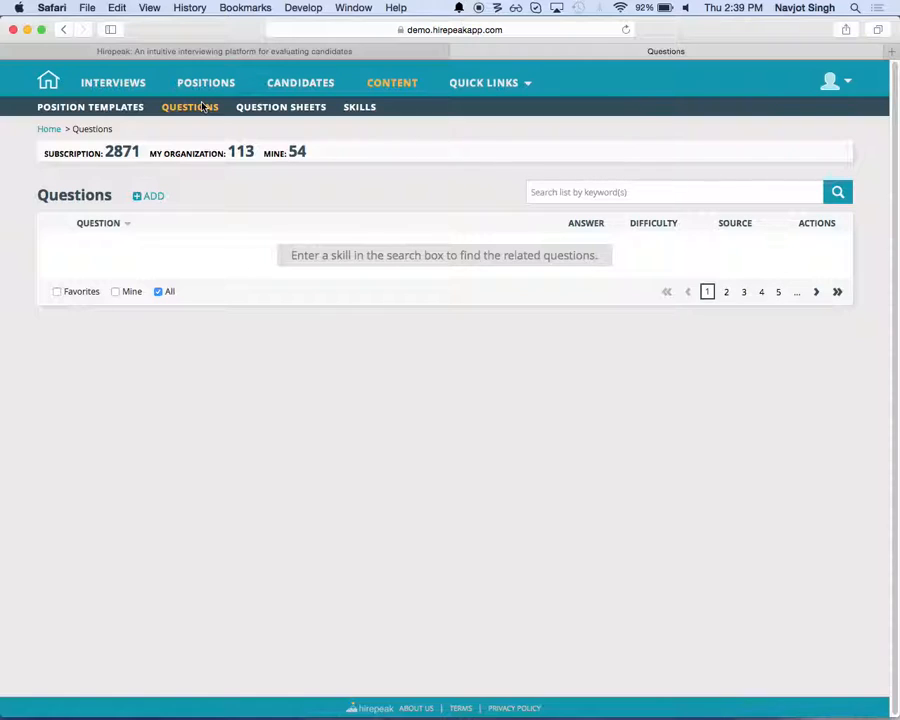
{"action": "left_click", "coordinate": [264, 112]}
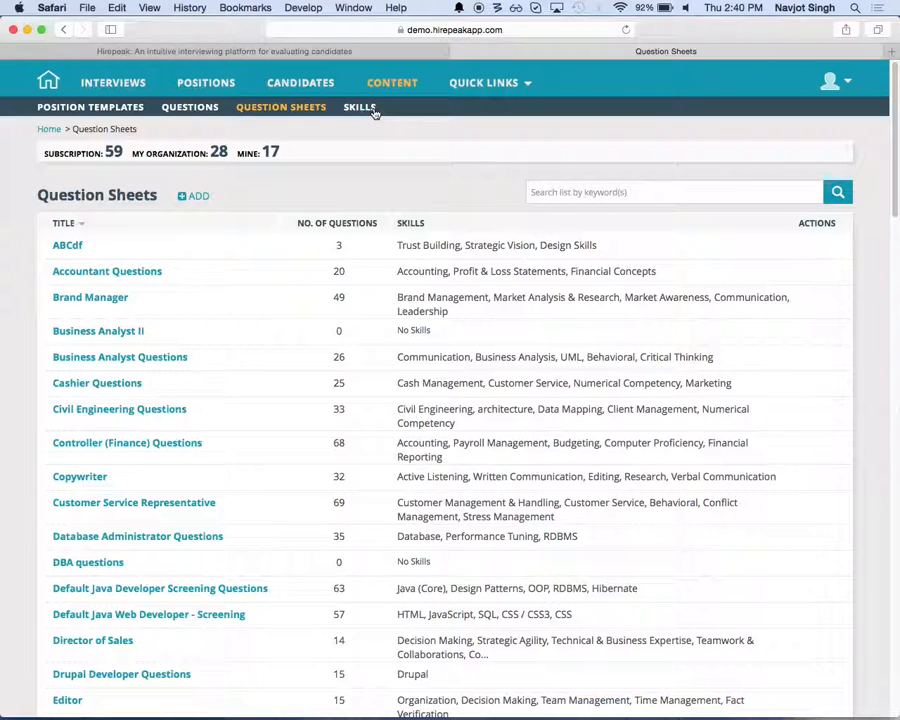
Step: Open the upcoming First Tech Round interview for the Senior Java Developer position, review its questions and the résumé, and begin the interview
{"action": "left_click", "coordinate": [113, 84]}
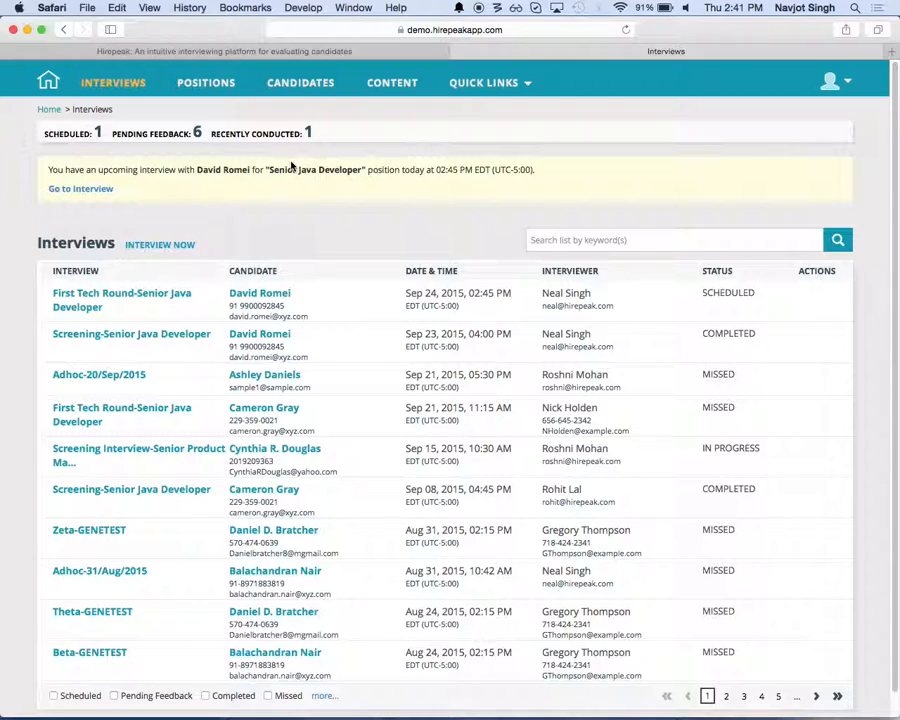
{"action": "left_click", "coordinate": [81, 189]}
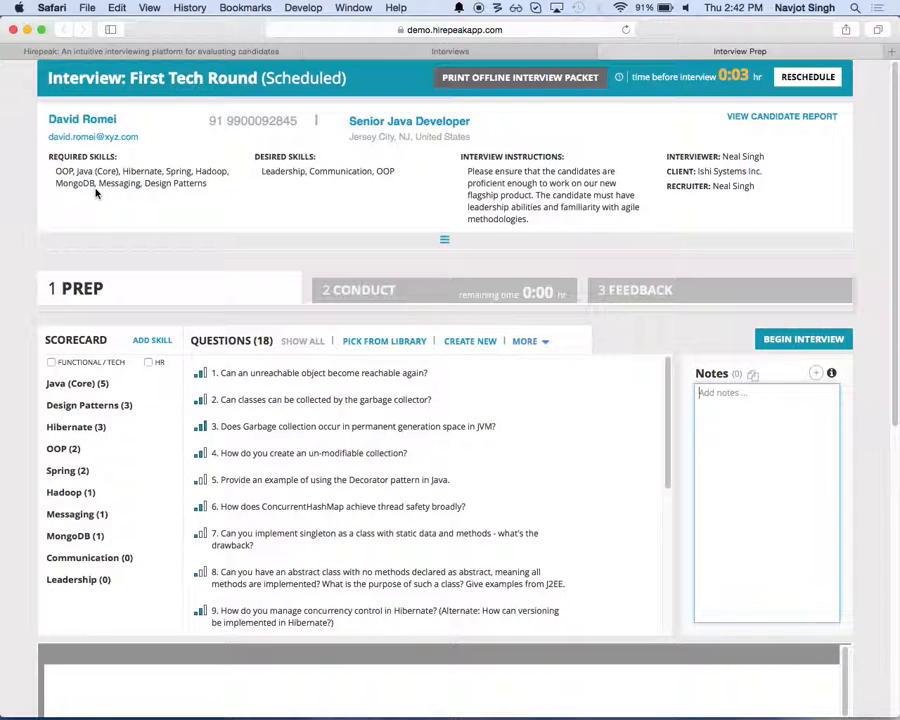
{"action": "scroll", "coordinate": [210, 372], "scroll_direction": "down", "scroll_amount": 3}
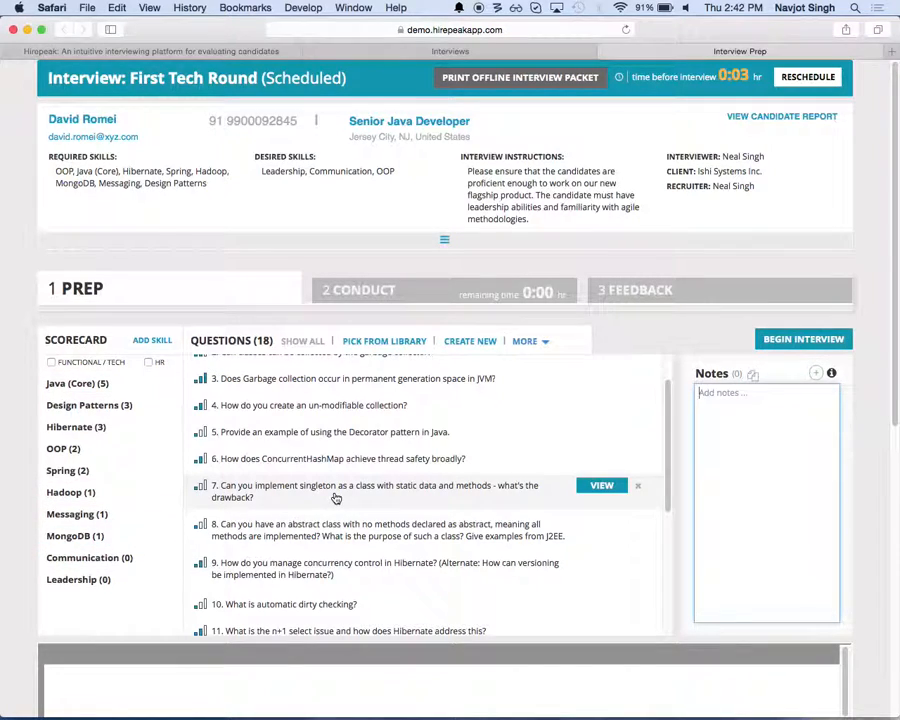
{"action": "scroll", "coordinate": [336, 494], "scroll_direction": "up", "scroll_amount": 3}
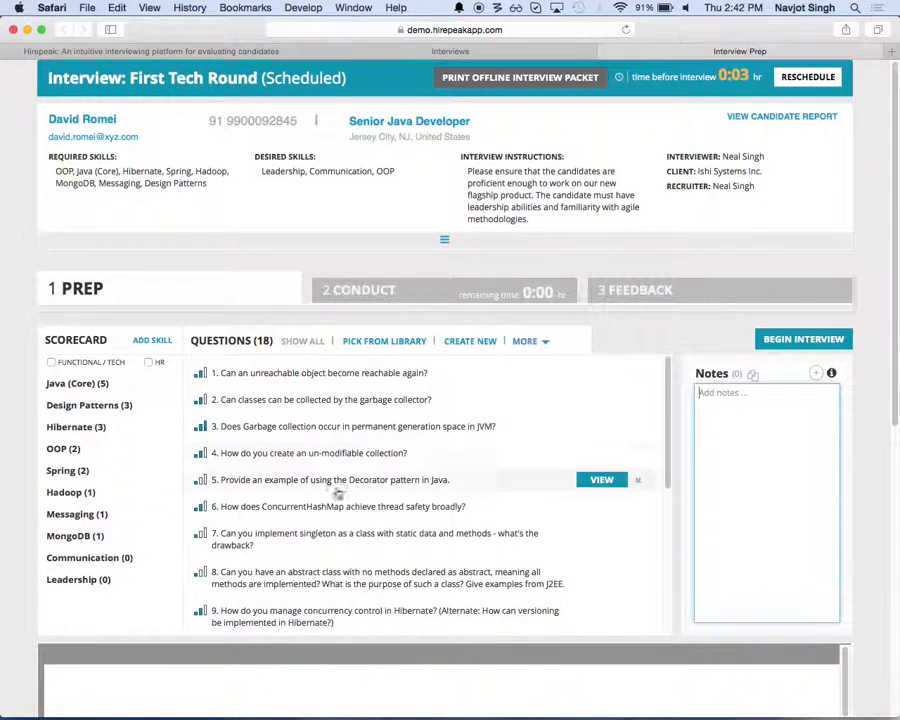
{"action": "scroll", "coordinate": [862, 428], "scroll_direction": "down", "scroll_amount": 5}
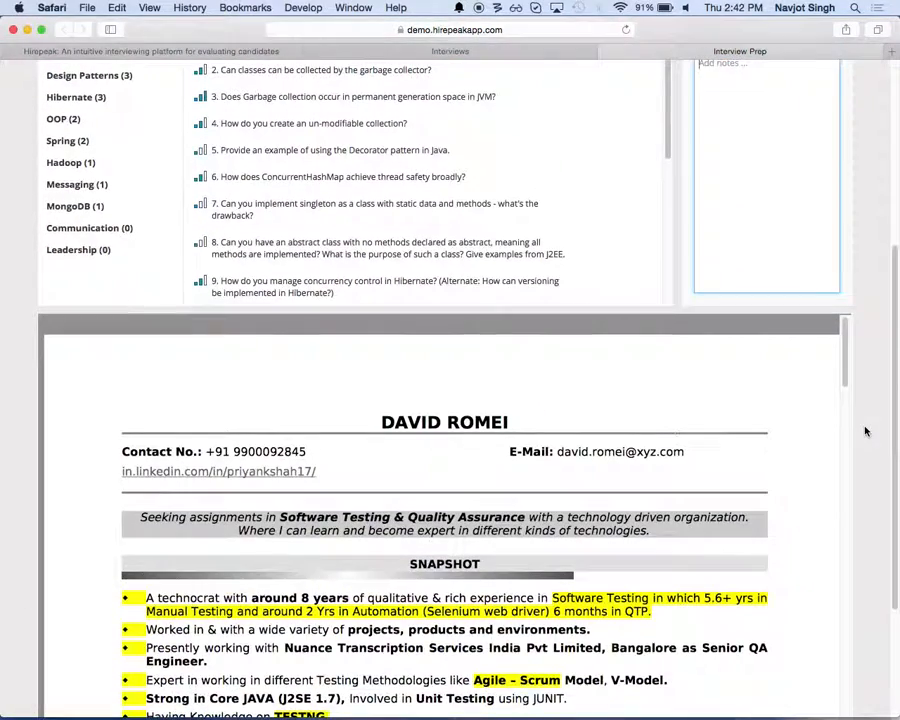
{"action": "scroll", "coordinate": [866, 432], "scroll_direction": "up", "scroll_amount": 5}
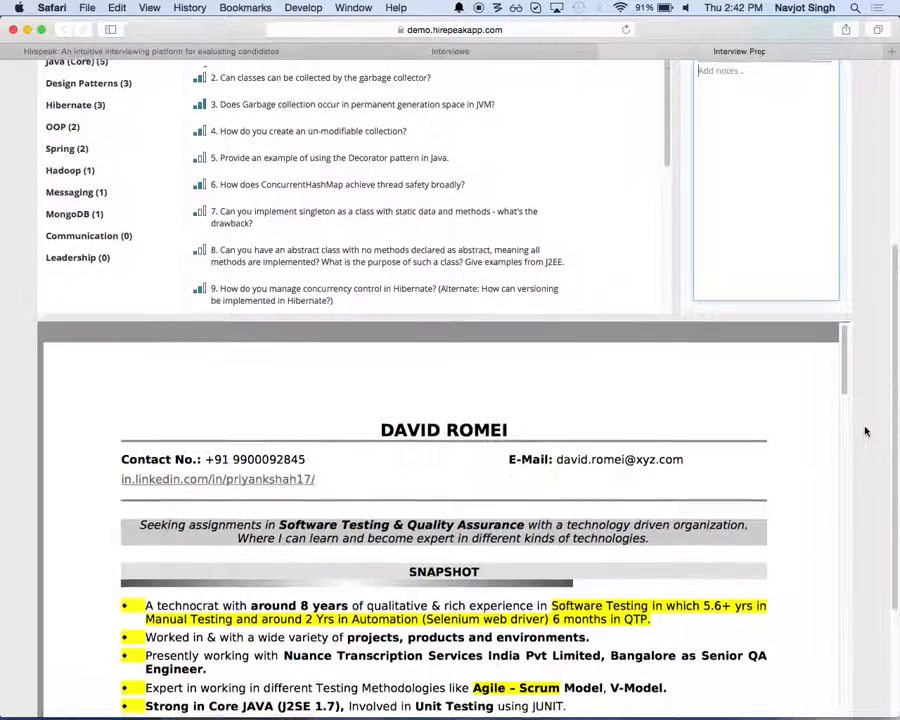
{"action": "scroll", "coordinate": [866, 432], "scroll_direction": "up", "scroll_amount": 1}
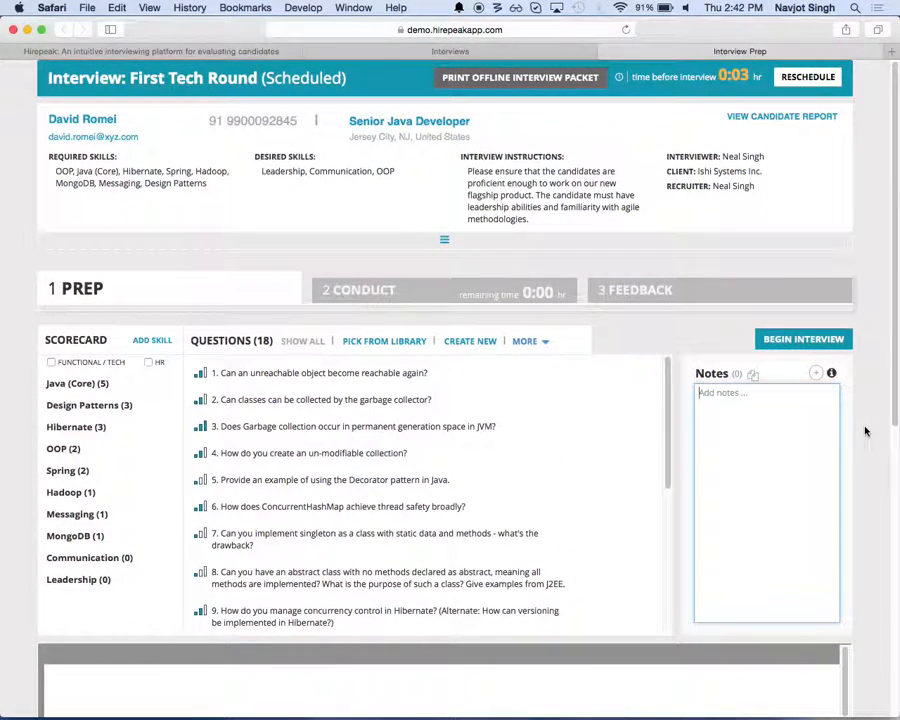
{"action": "left_click", "coordinate": [808, 338]}
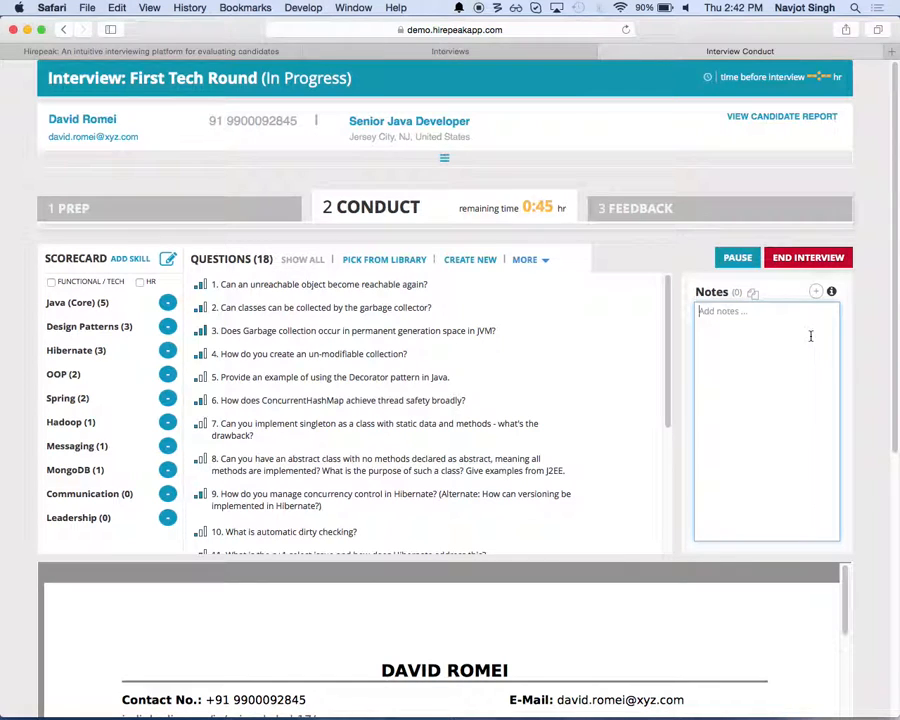
Step: Ask the first three interview questions, rating the responses Correct, Partially Correct and Correct in that order
{"action": "mouse_move", "coordinate": [431, 293]}
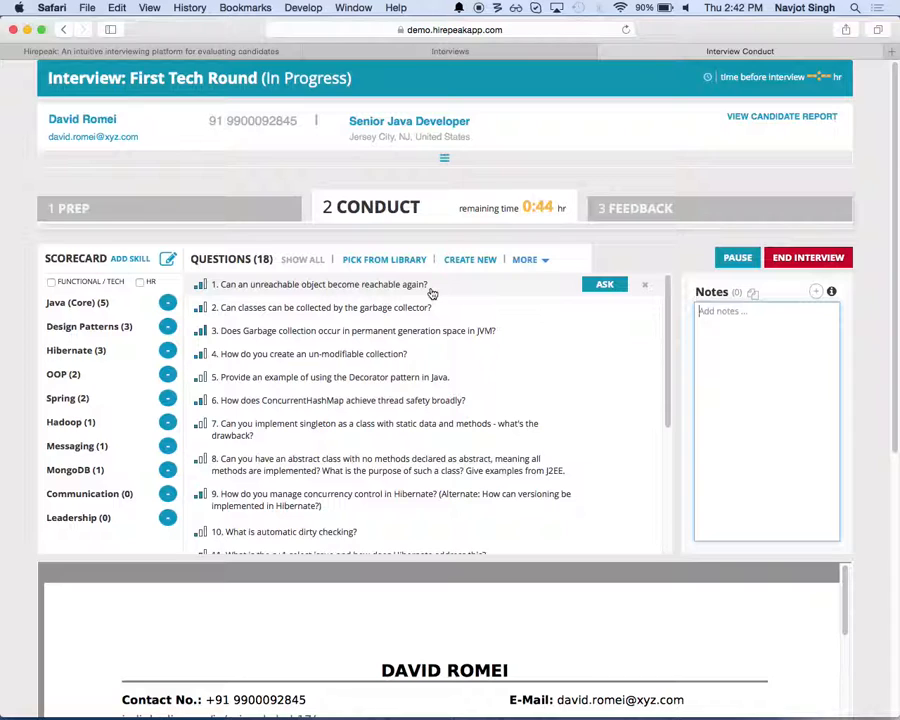
{"action": "left_click", "coordinate": [431, 290]}
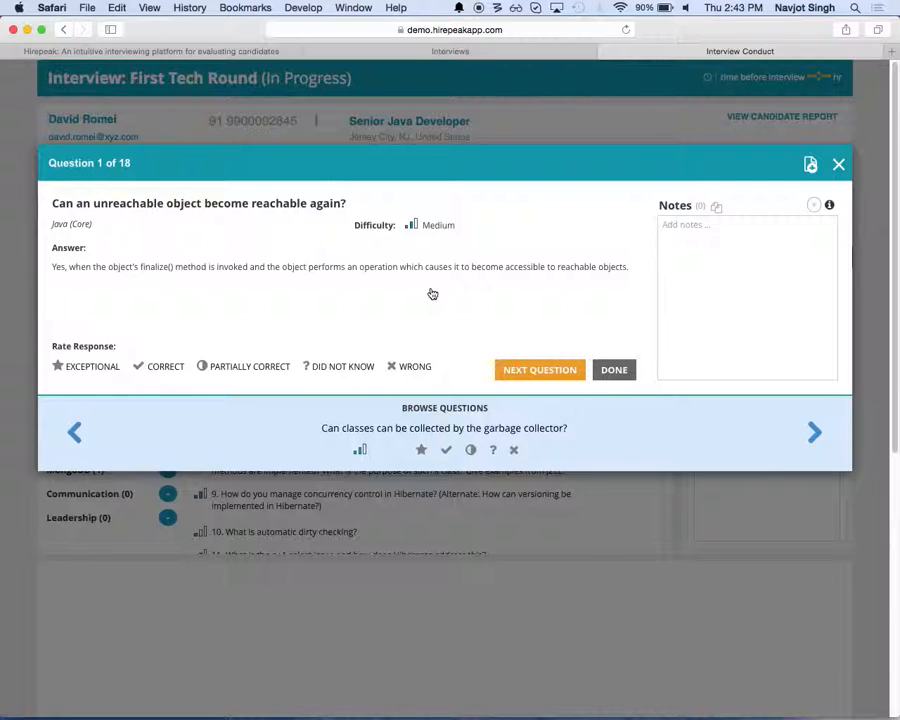
{"action": "left_click", "coordinate": [177, 370]}
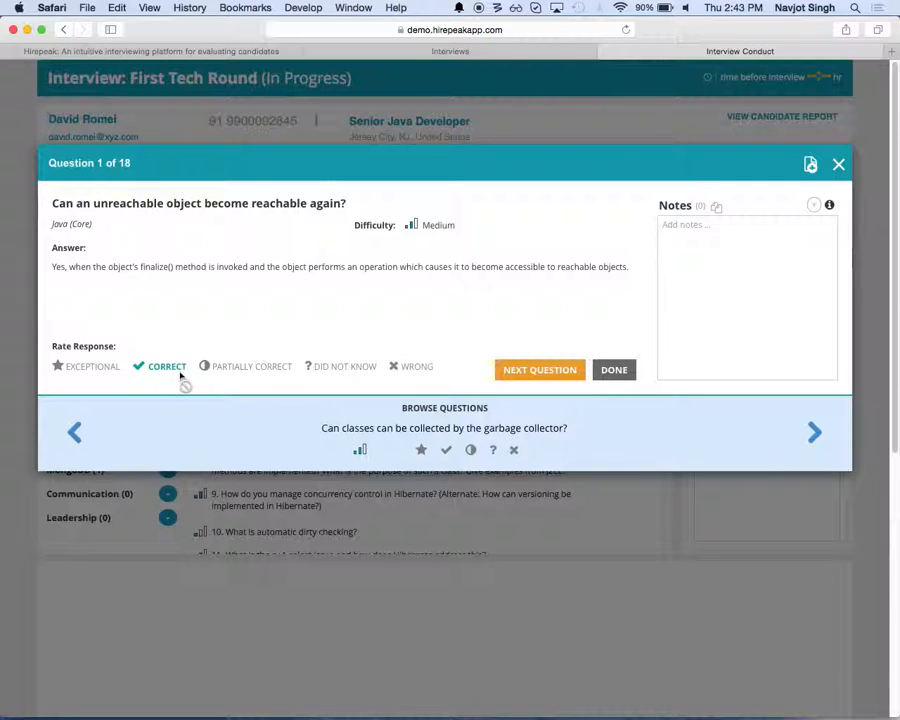
{"action": "left_click", "coordinate": [513, 377]}
{"action": "left_click", "coordinate": [227, 368]}
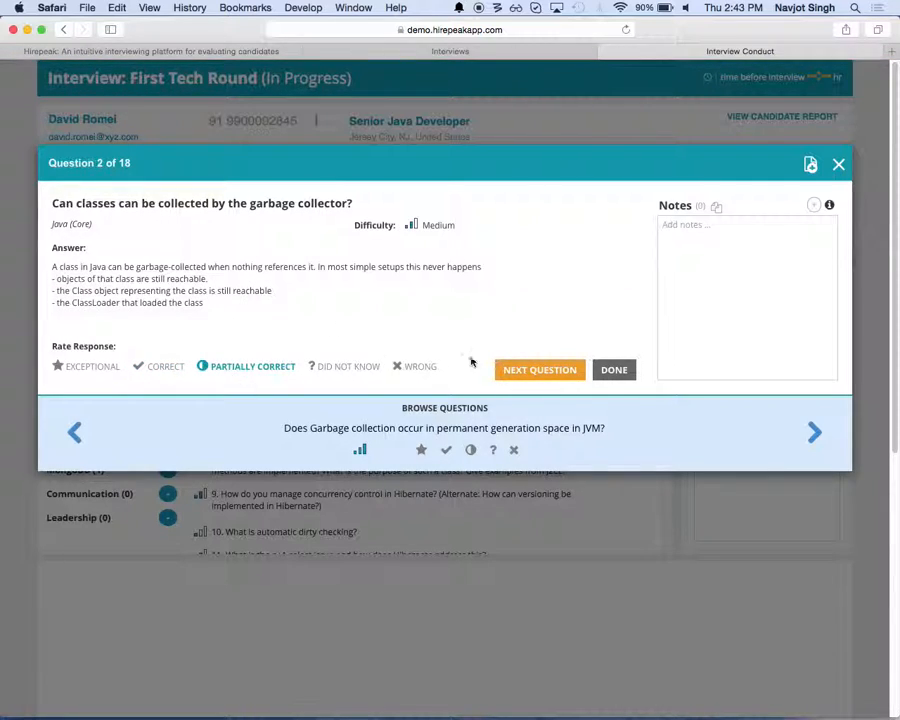
{"action": "left_click", "coordinate": [536, 372]}
{"action": "left_click", "coordinate": [152, 368]}
{"action": "left_click", "coordinate": [560, 371]}
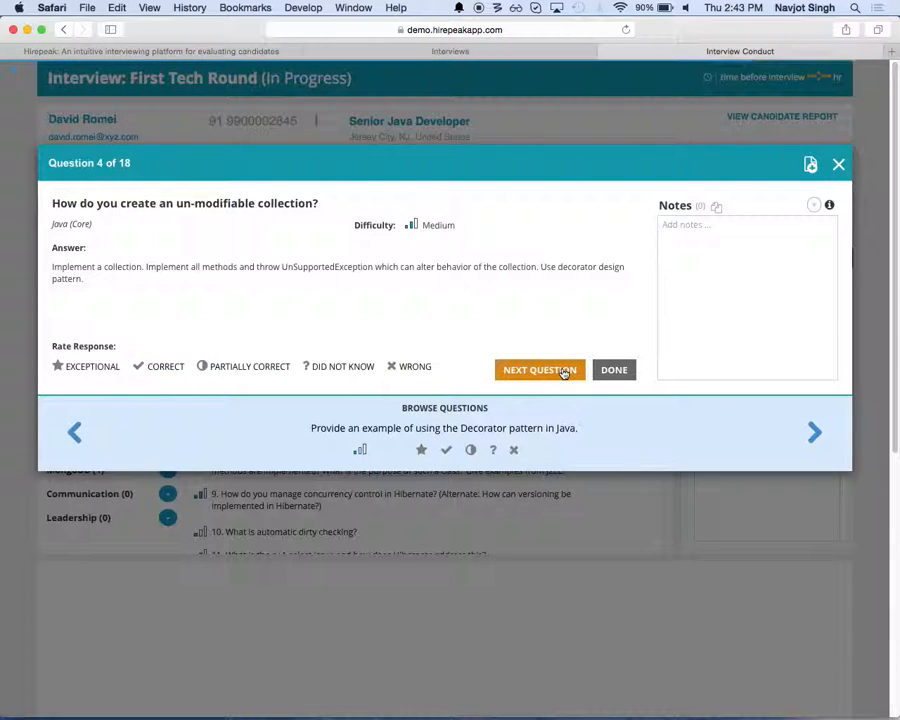
Step: Rate the responses to questions 4 and 5 Partially Correct and question 6 Correct, and finish asking questions
{"action": "left_click", "coordinate": [245, 366]}
{"action": "left_click", "coordinate": [532, 372]}
{"action": "left_click", "coordinate": [277, 366]}
{"action": "left_click", "coordinate": [538, 370]}
{"action": "left_click", "coordinate": [143, 367]}
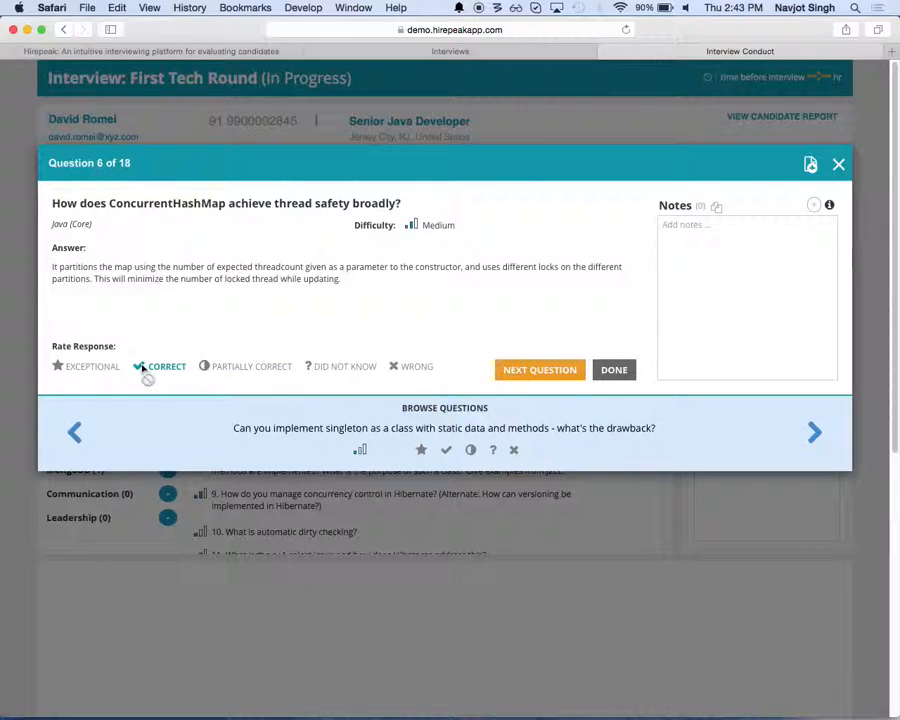
{"action": "left_click", "coordinate": [520, 376]}
{"action": "left_click", "coordinate": [616, 376]}
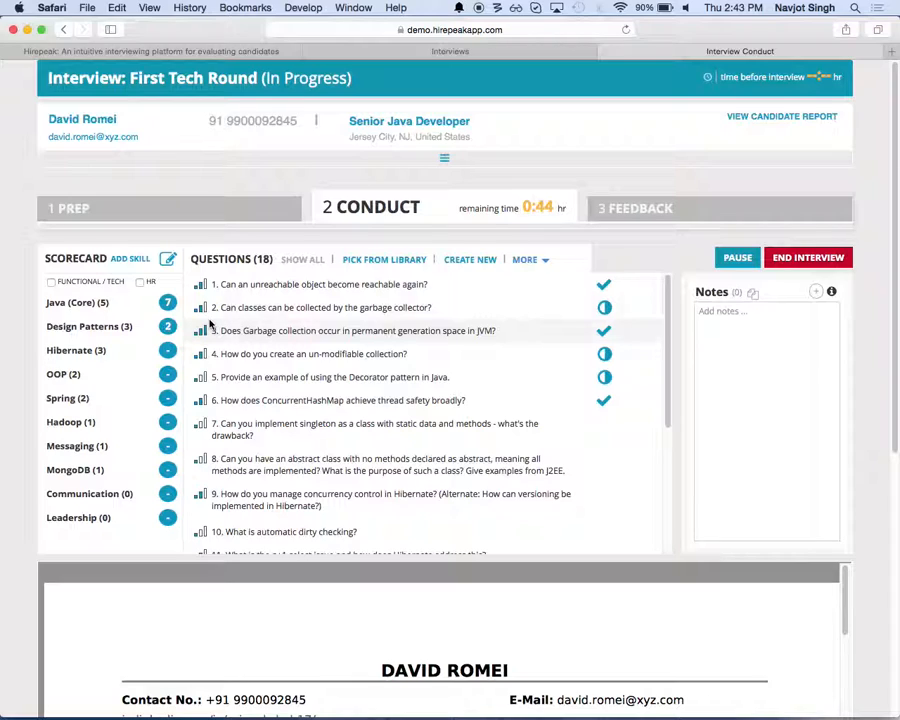
Step: Override the system's Java (Core) score in the scorecard with 6
{"action": "left_click", "coordinate": [172, 304]}
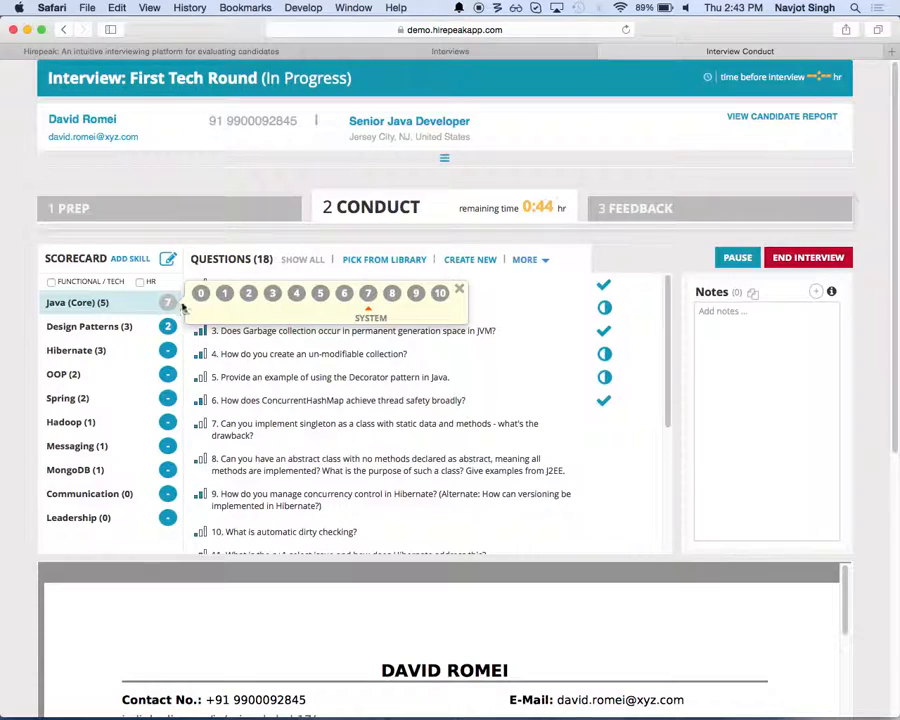
{"action": "left_click", "coordinate": [343, 296]}
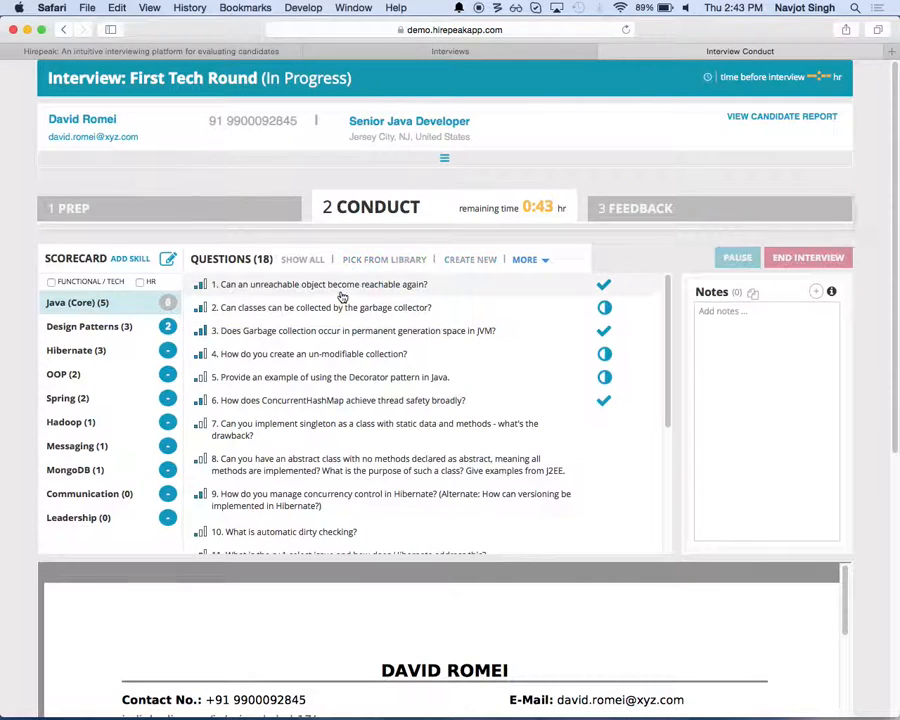
{"action": "left_click", "coordinate": [169, 303]}
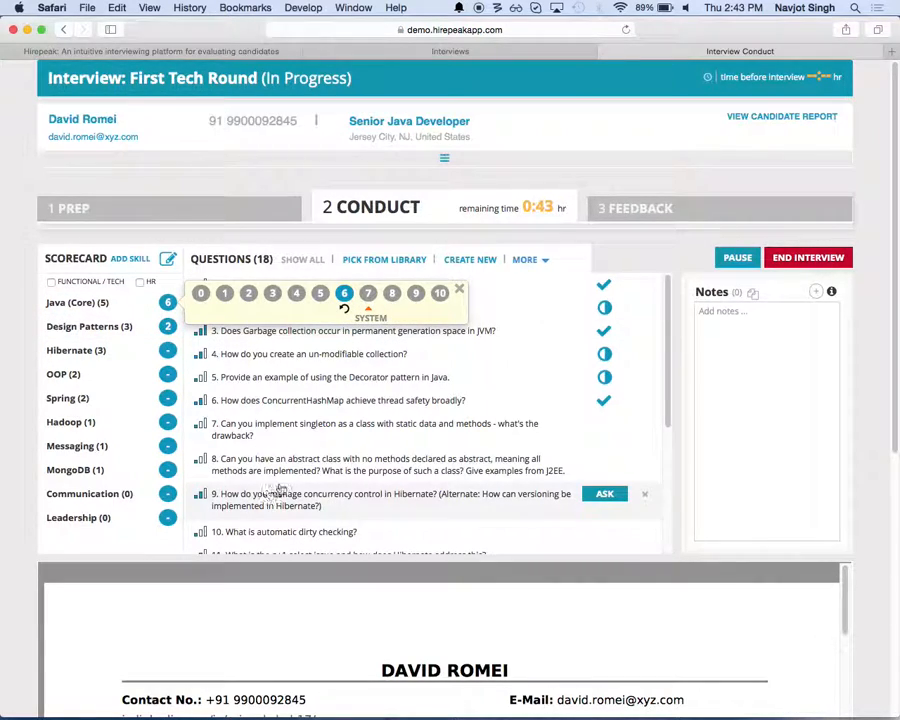
{"action": "left_click", "coordinate": [457, 295]}
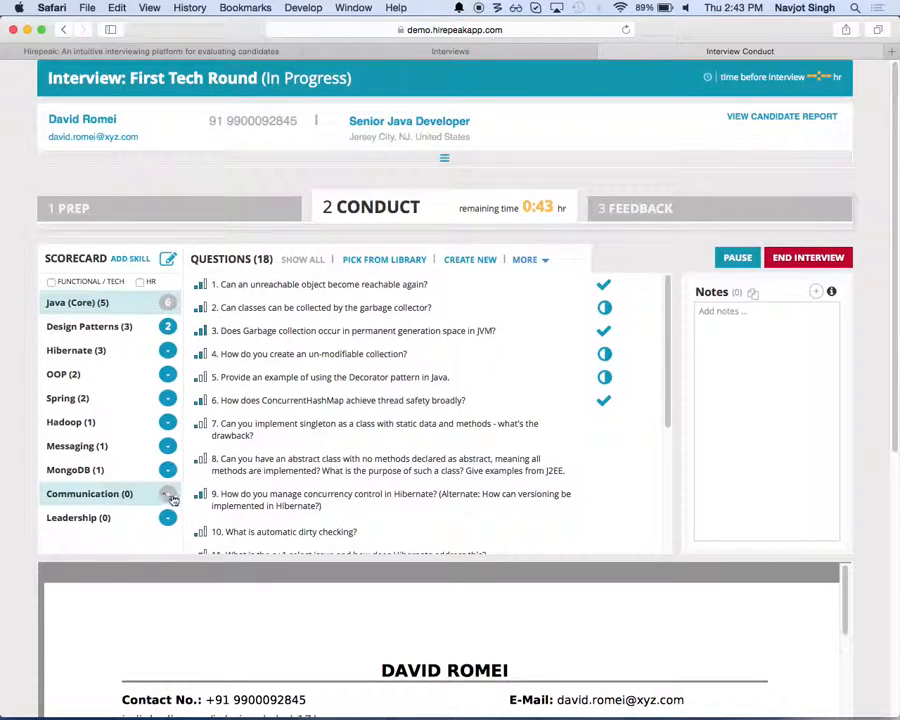
Step: Give the candidate a Communication score of 8 in the scorecard
{"action": "left_click", "coordinate": [172, 496]}
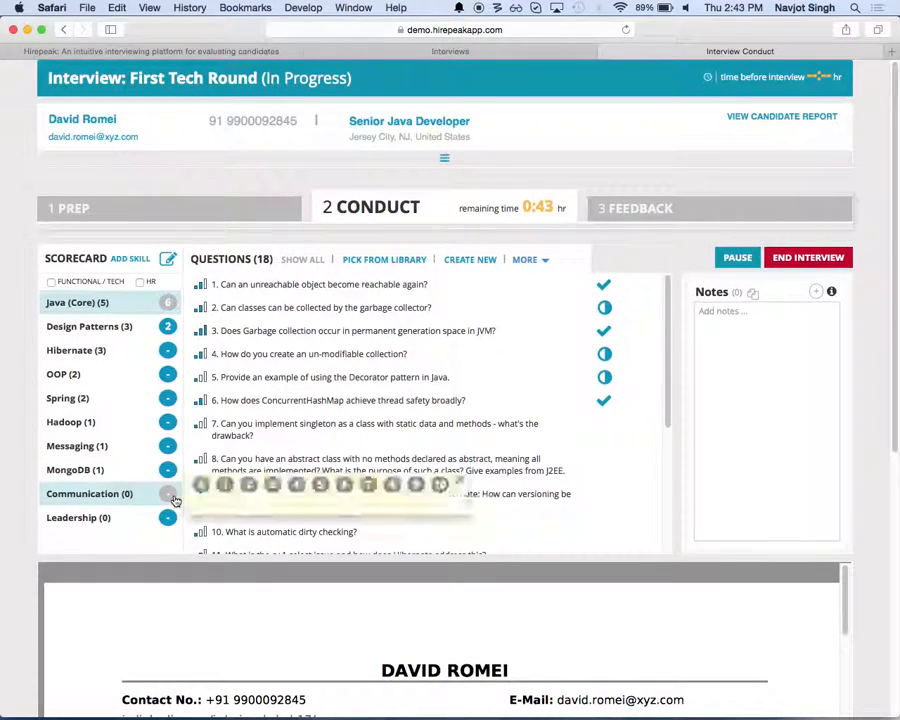
{"action": "left_click", "coordinate": [397, 485]}
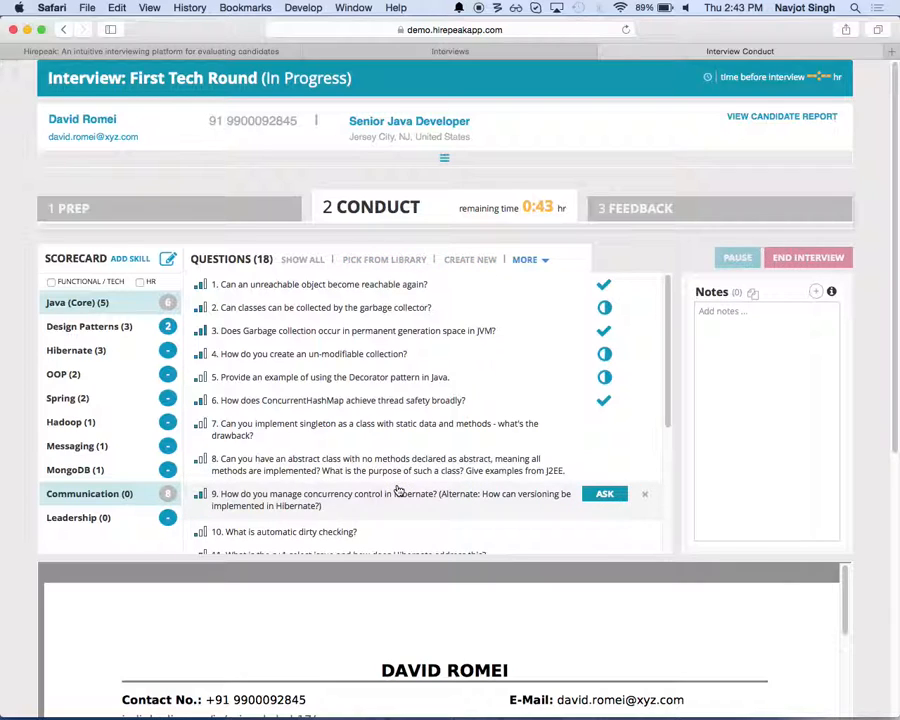
{"action": "left_click", "coordinate": [167, 493]}
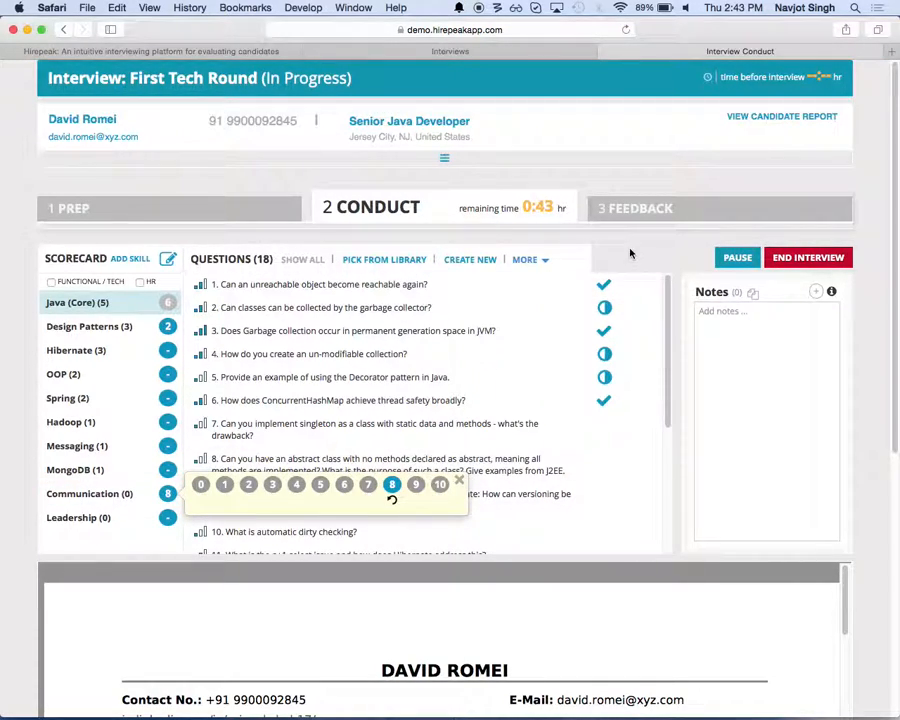
Step: End the First Tech Round interview and proceed to the feedback stage
{"action": "left_click", "coordinate": [741, 311]}
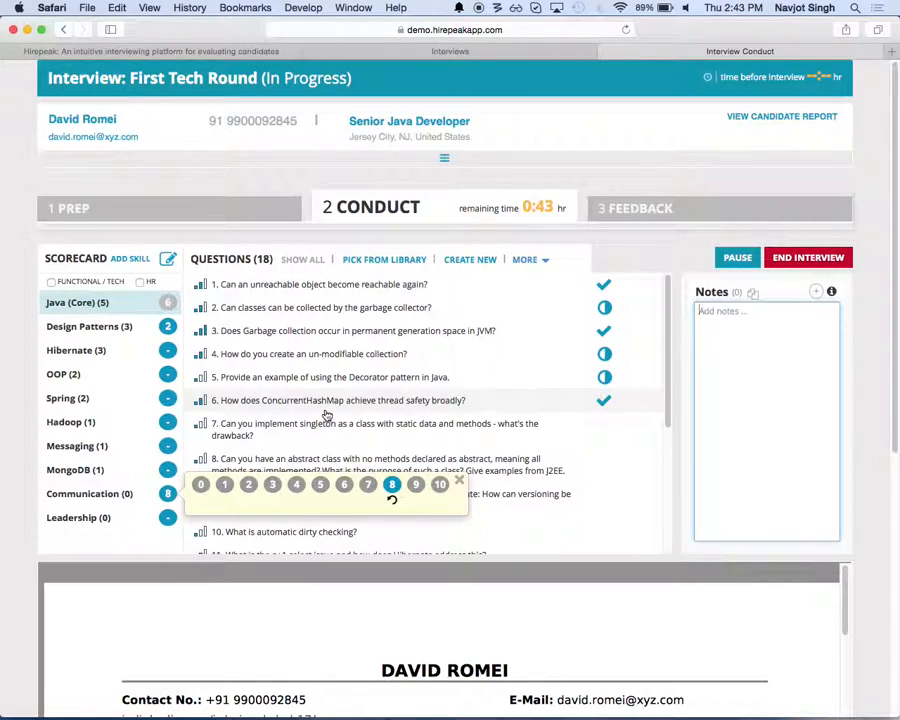
{"action": "left_click", "coordinate": [822, 259]}
{"action": "left_click", "coordinate": [582, 247]}
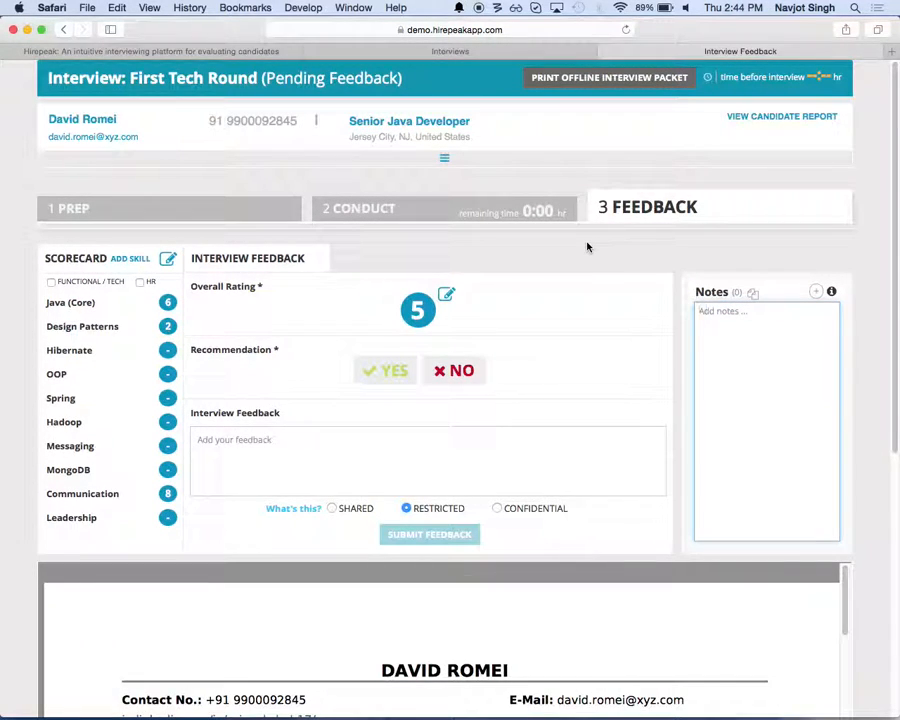
Step: Recommend the candidate with Yes, submit the interview feedback without a comment, and close the interview
{"action": "left_click", "coordinate": [409, 371]}
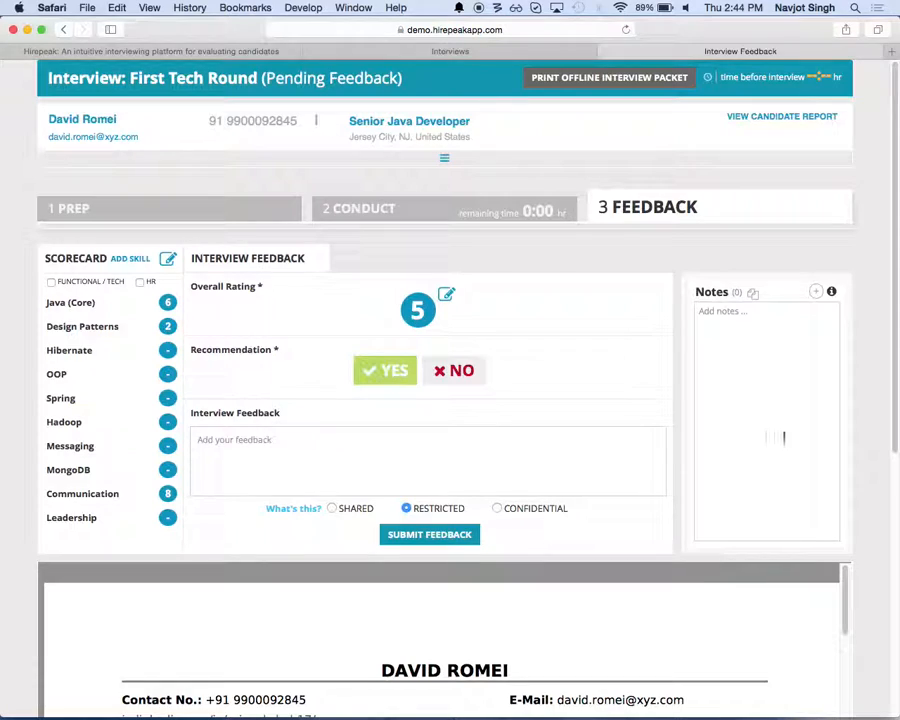
{"action": "left_click", "coordinate": [468, 475]}
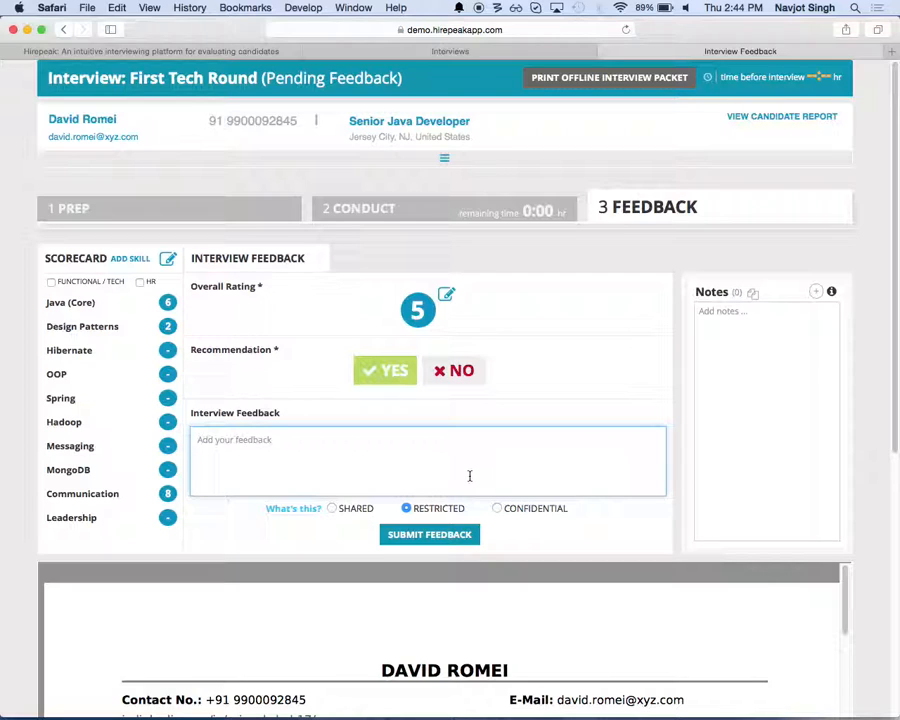
{"action": "left_click", "coordinate": [427, 537]}
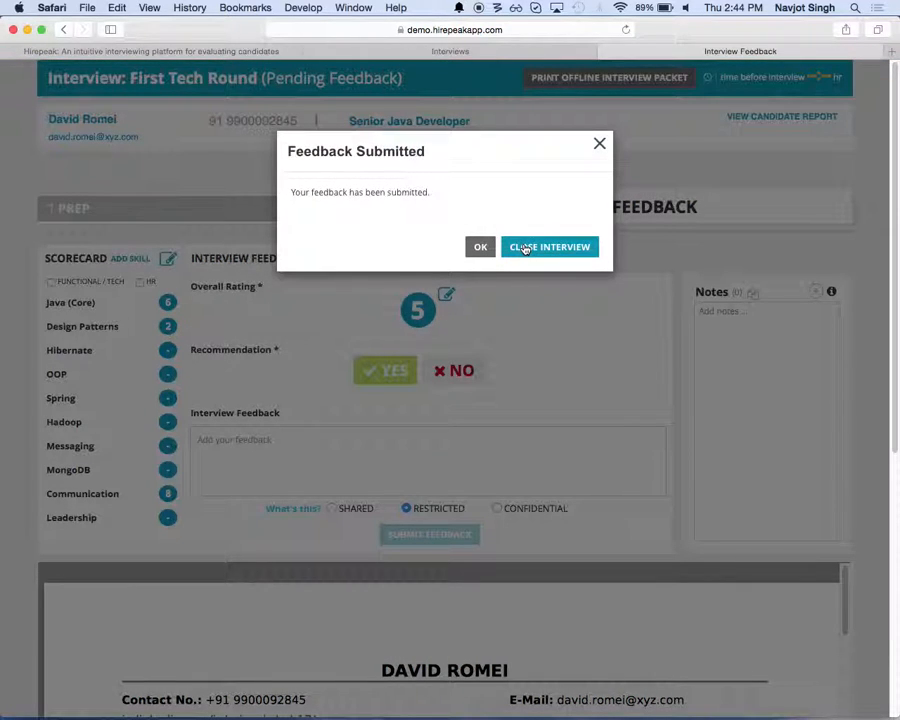
{"action": "left_click", "coordinate": [525, 249]}
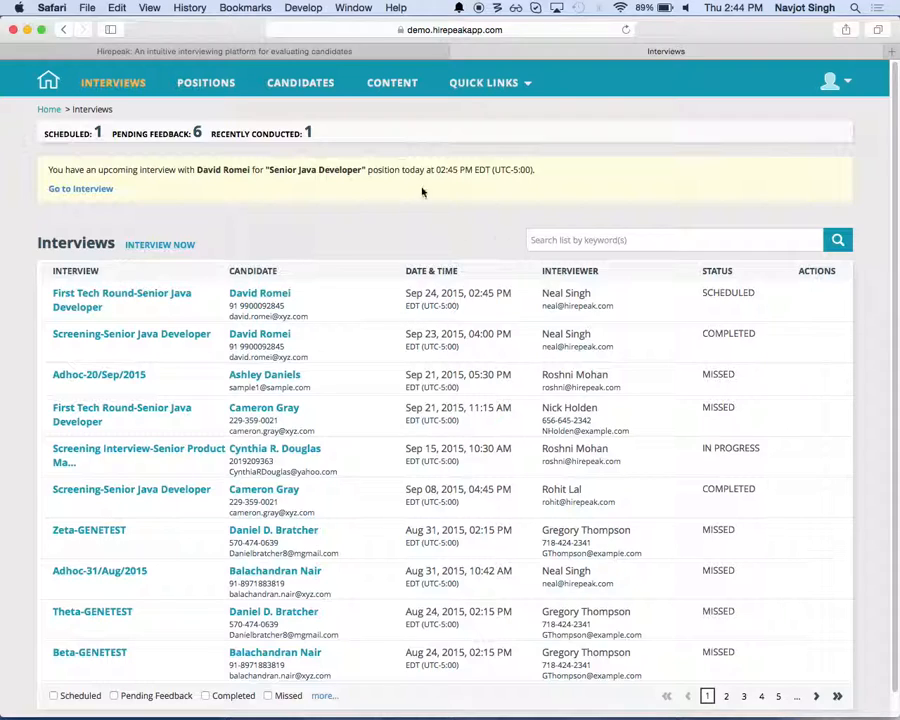
Step: Open the Senior Java Developer position and view the first Workbench candidate's report online without contact information
{"action": "left_click", "coordinate": [215, 84]}
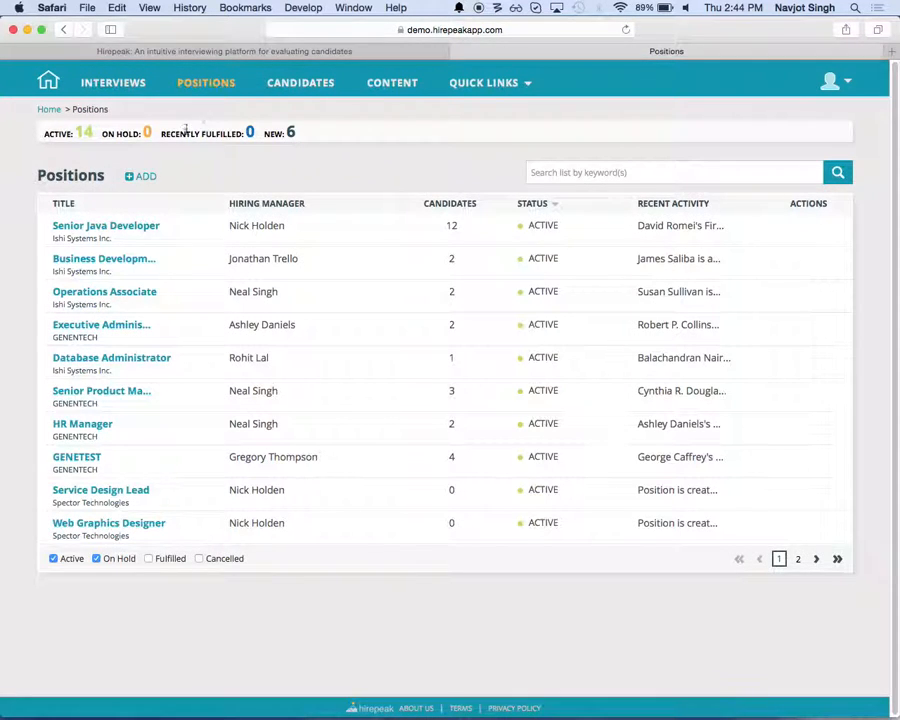
{"action": "left_click", "coordinate": [134, 226]}
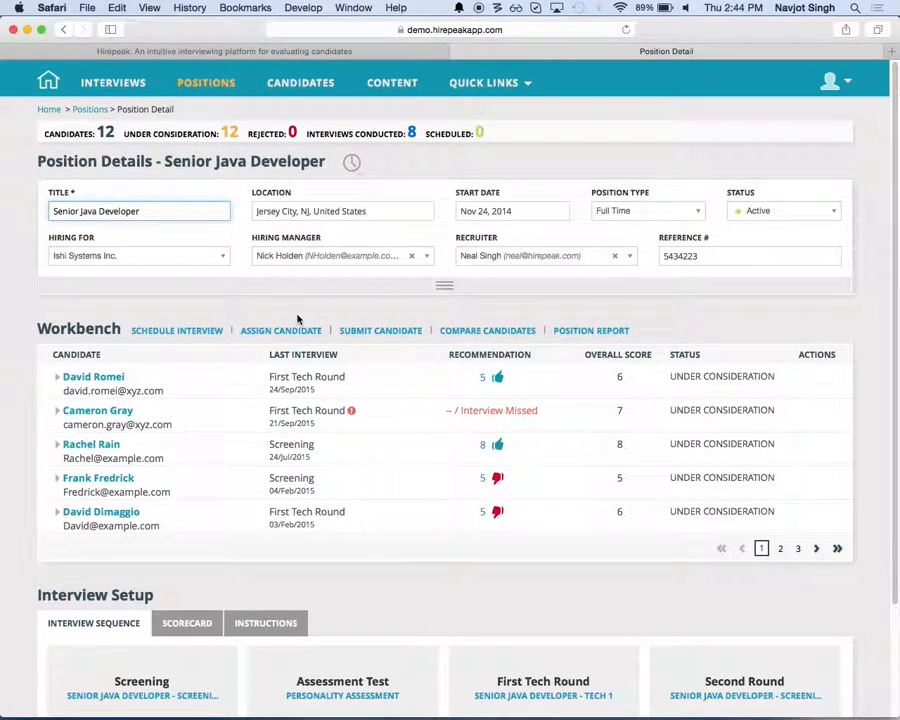
{"action": "mouse_move", "coordinate": [771, 394]}
{"action": "left_click", "coordinate": [821, 380]}
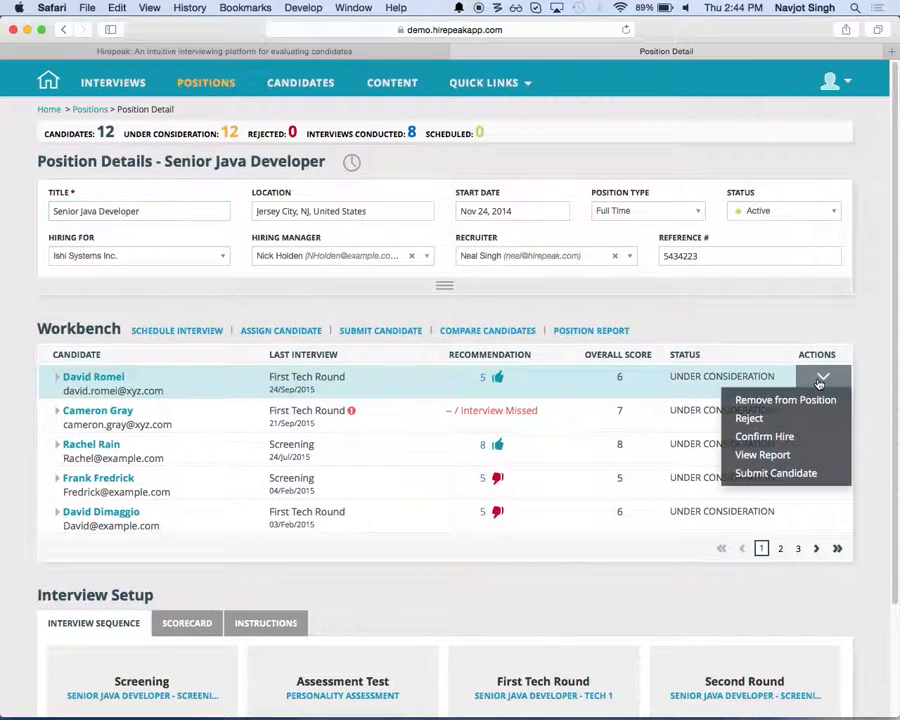
{"action": "left_click", "coordinate": [776, 456]}
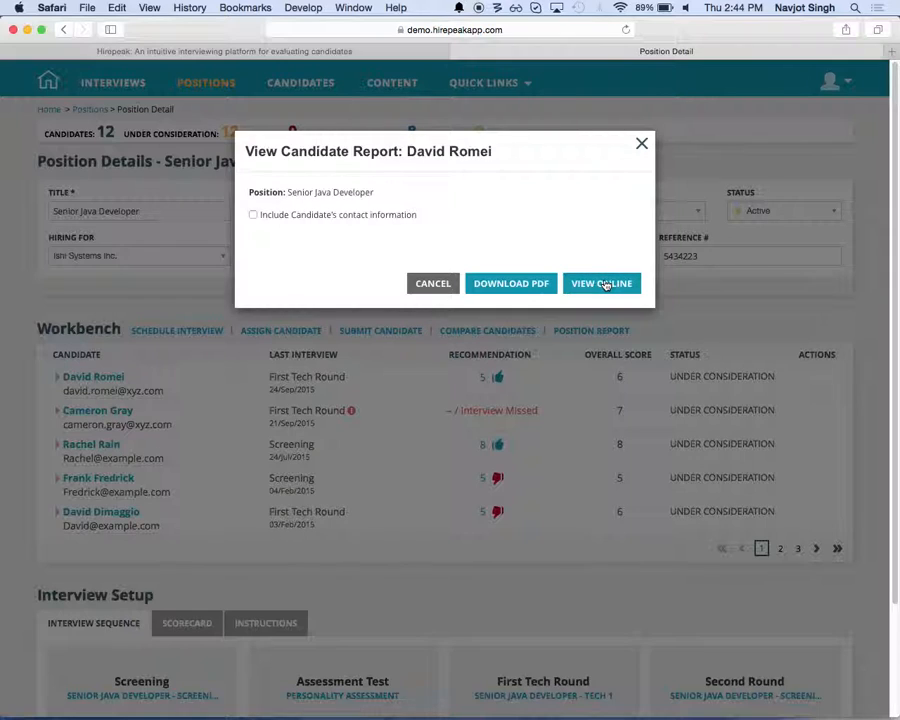
{"action": "left_click", "coordinate": [605, 285]}
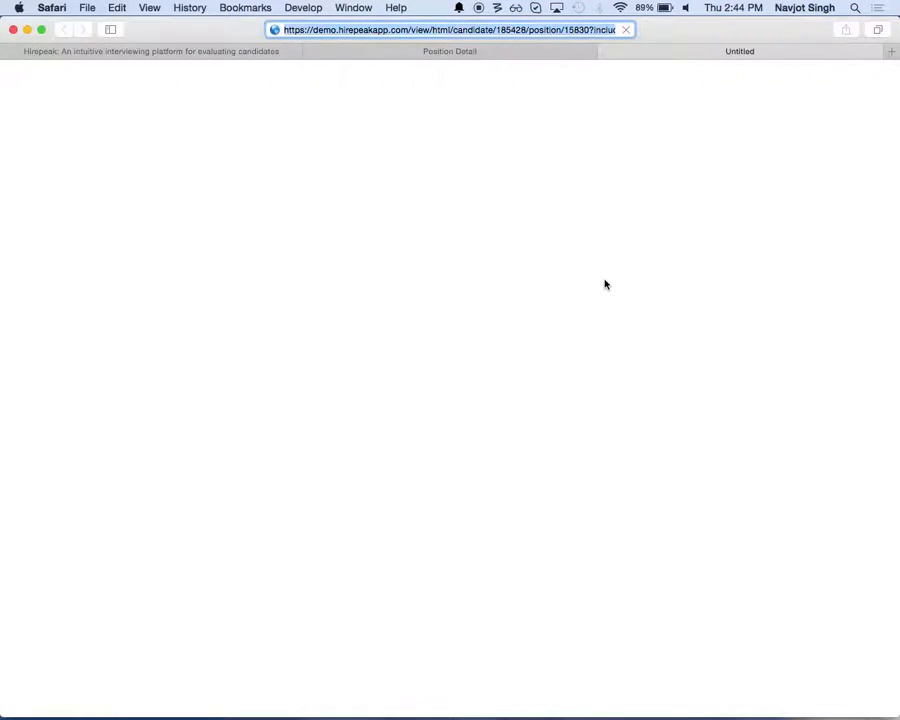
Step: Examine the candidate report's summary, skills, skill gaps for the position, interview ratings and interviewer feedback
{"action": "key", "text": "super+minus"}
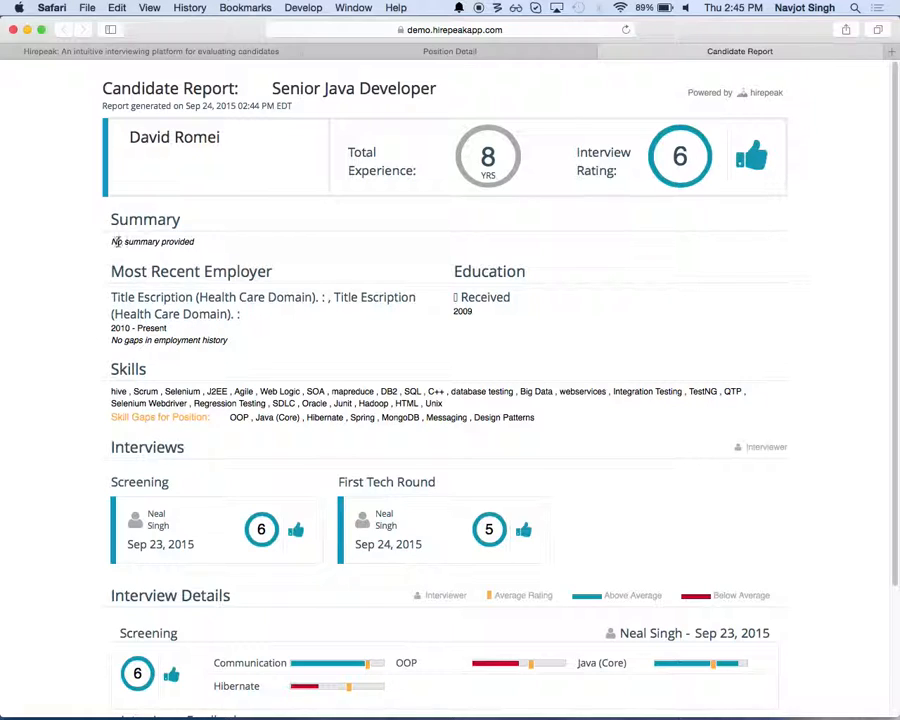
{"action": "left_click_drag", "start_coordinate": [109, 241], "coordinate": [229, 239]}
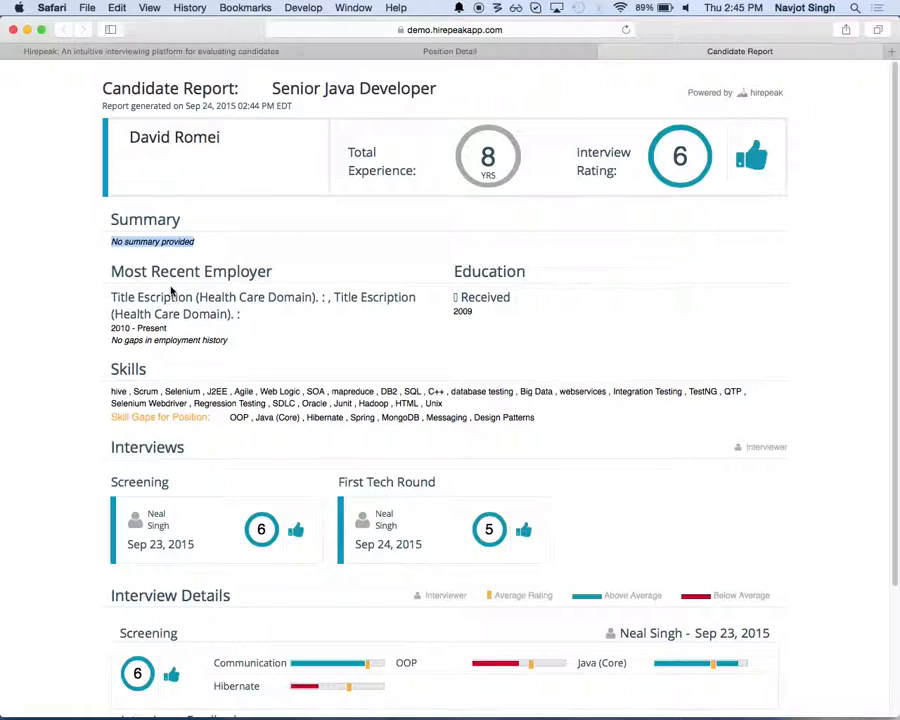
{"action": "scroll", "coordinate": [406, 376], "scroll_direction": "down", "scroll_amount": 2}
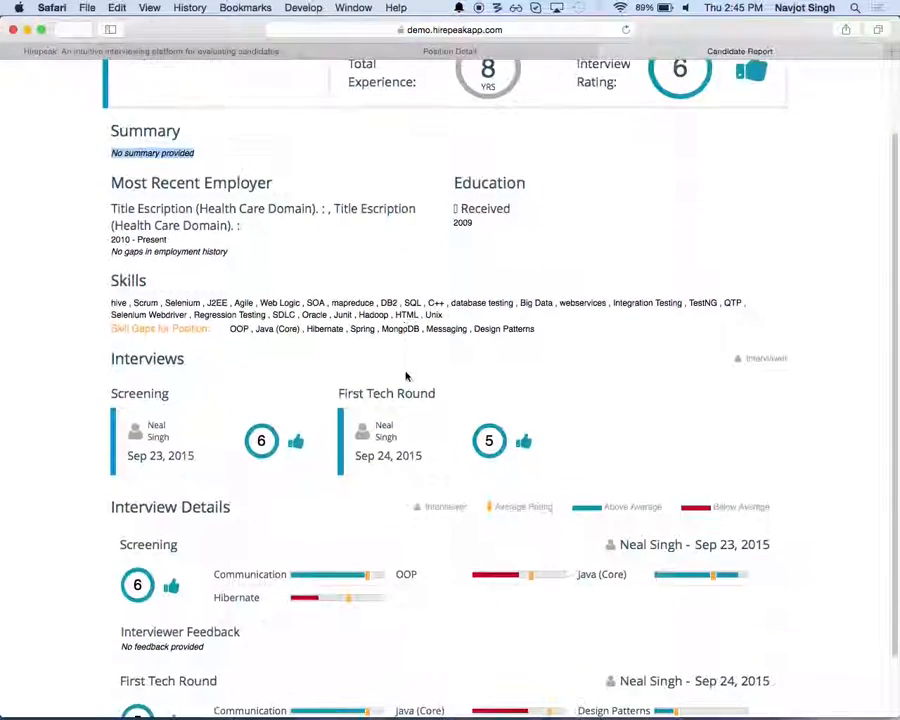
{"action": "left_click_drag", "start_coordinate": [446, 328], "coordinate": [309, 293]}
{"action": "left_click", "coordinate": [317, 312]}
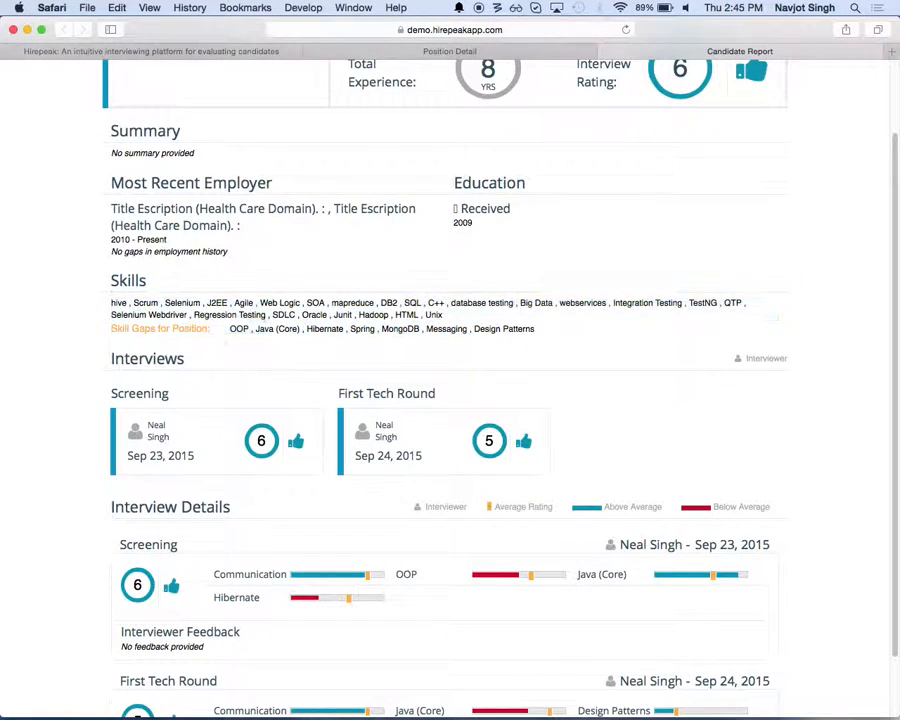
{"action": "left_click_drag", "start_coordinate": [228, 328], "coordinate": [583, 337]}
{"action": "scroll", "coordinate": [578, 330], "scroll_direction": "down", "scroll_amount": 2}
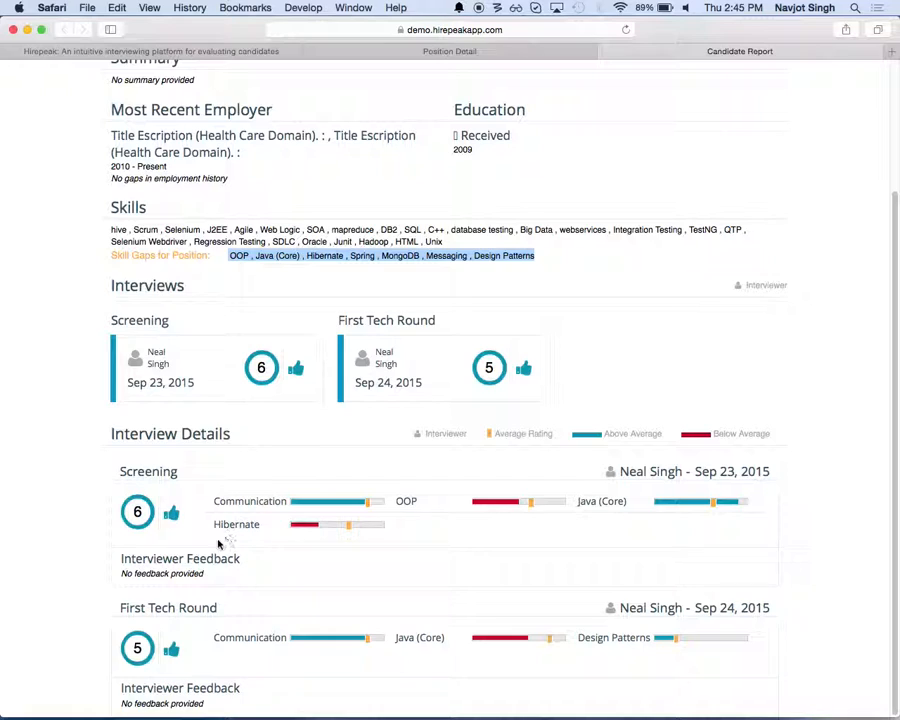
{"action": "left_click_drag", "start_coordinate": [221, 577], "coordinate": [129, 567]}
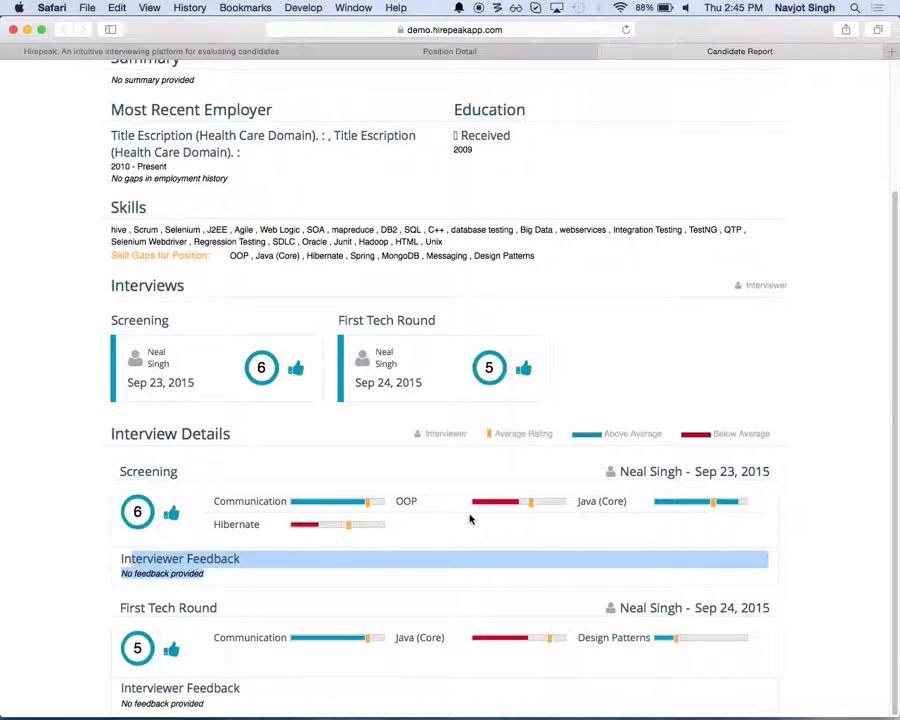
{"action": "scroll", "coordinate": [470, 519], "scroll_direction": "up", "scroll_amount": 5}
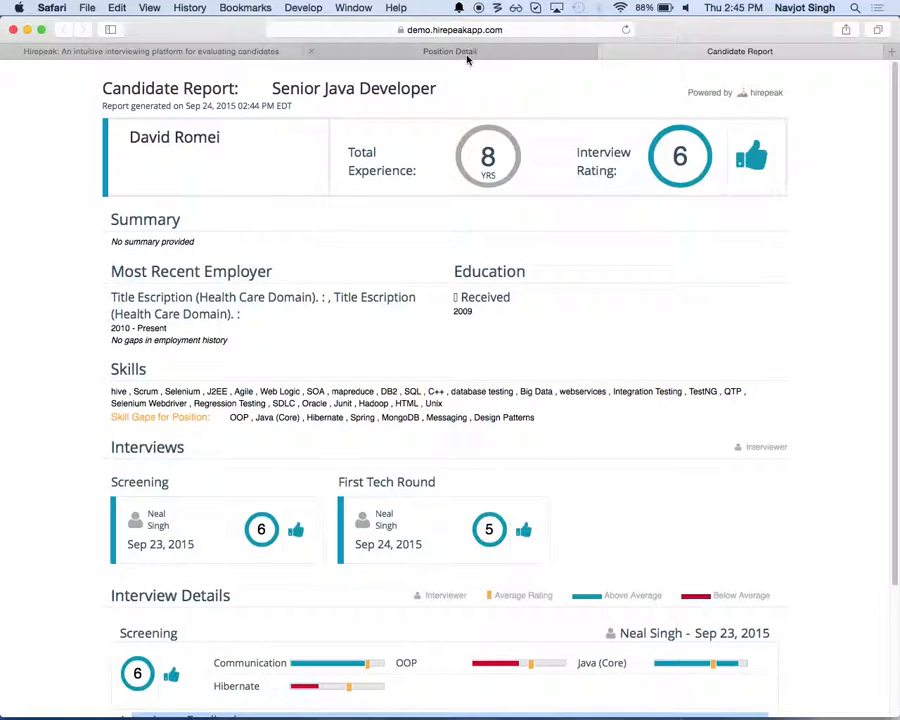
Step: Compare the first, third and fifth candidates listed for the Senior Java Developer position and view their comparison report online without contact information
{"action": "left_click", "coordinate": [467, 56]}
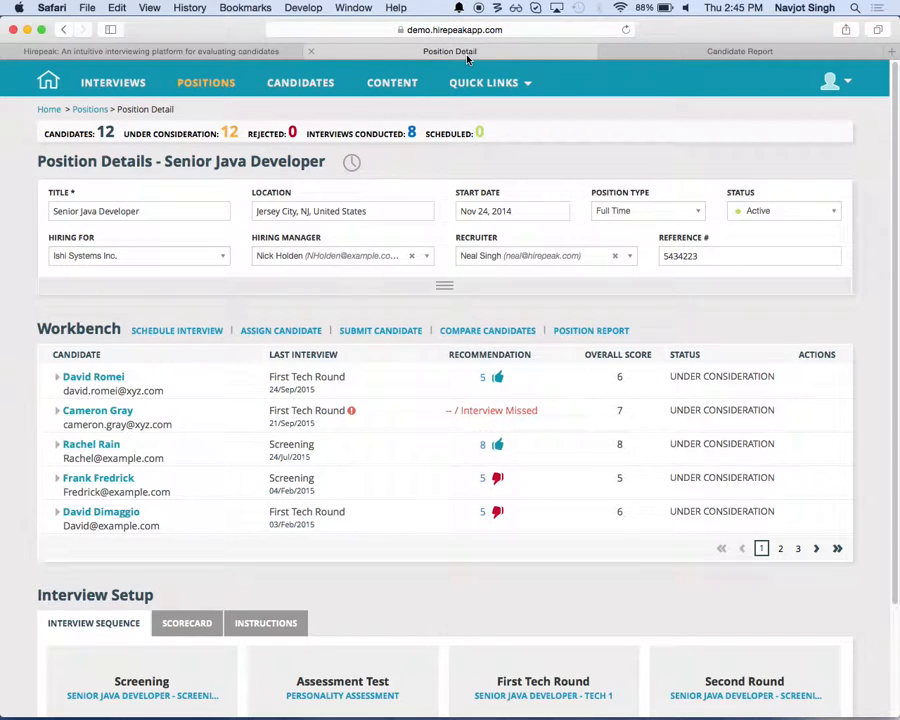
{"action": "left_click", "coordinate": [489, 333]}
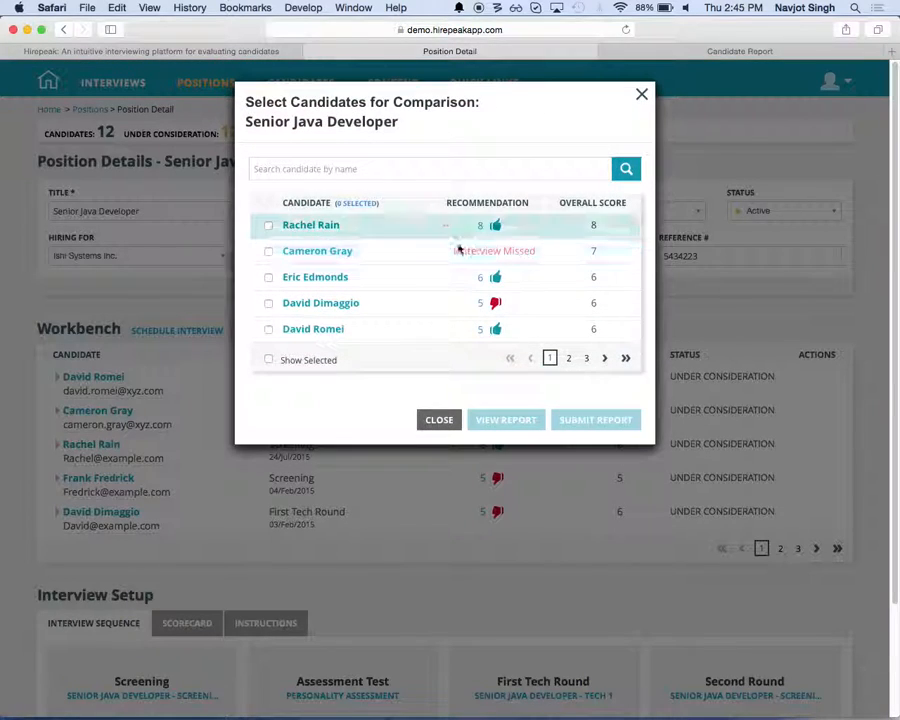
{"action": "left_click", "coordinate": [268, 227]}
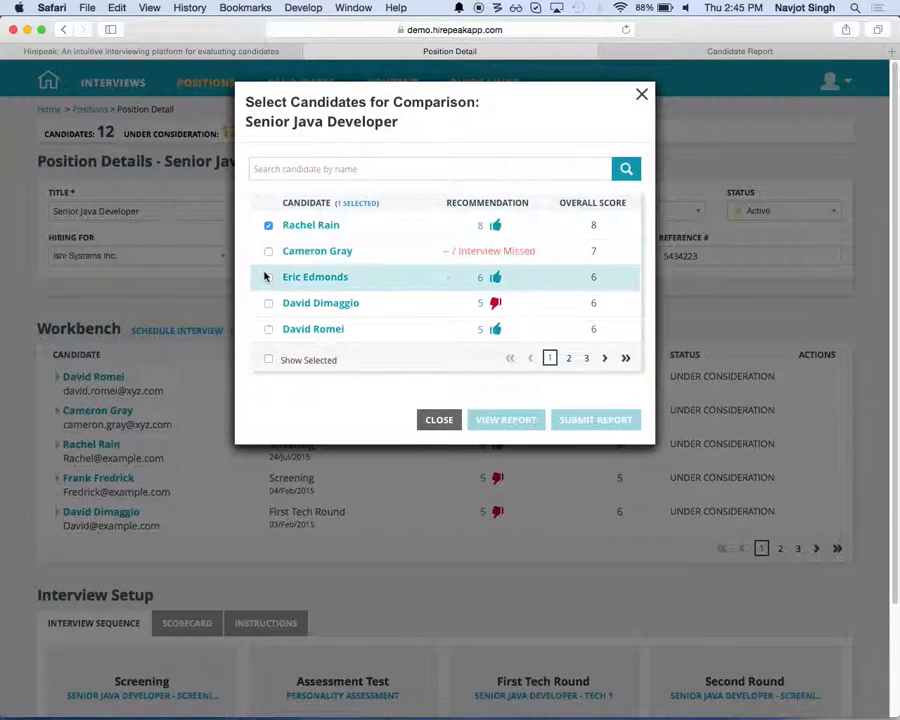
{"action": "left_click", "coordinate": [266, 277]}
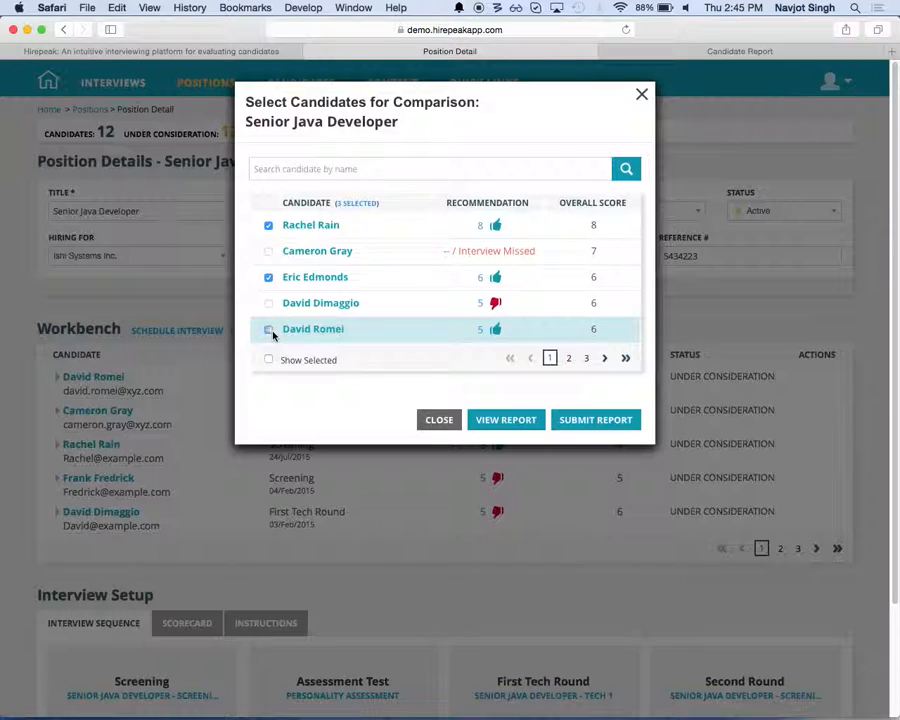
{"action": "left_click", "coordinate": [268, 330]}
{"action": "left_click", "coordinate": [532, 421]}
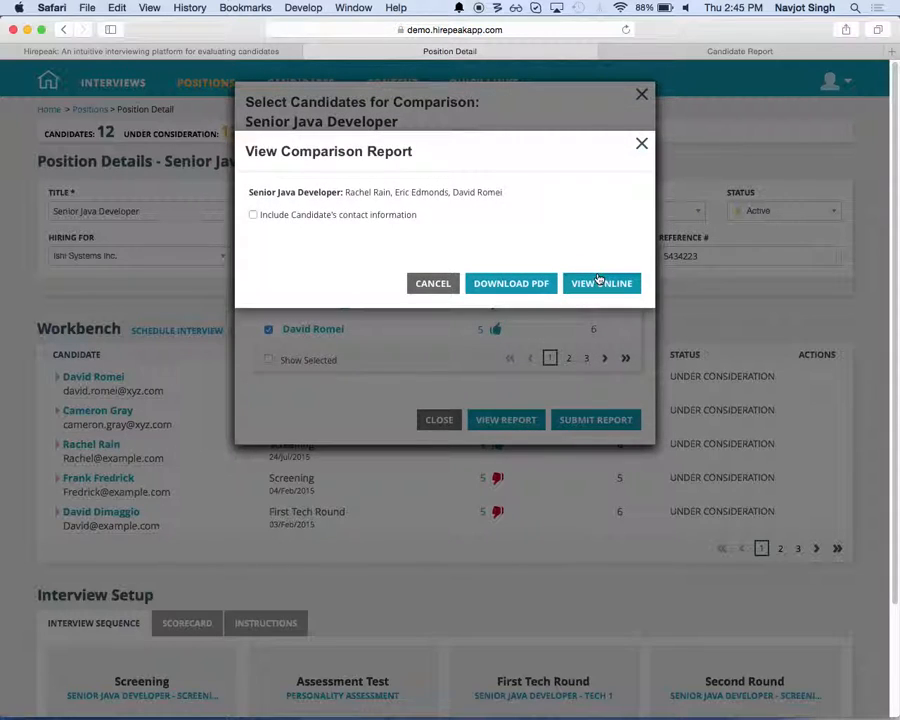
{"action": "left_click", "coordinate": [598, 283]}
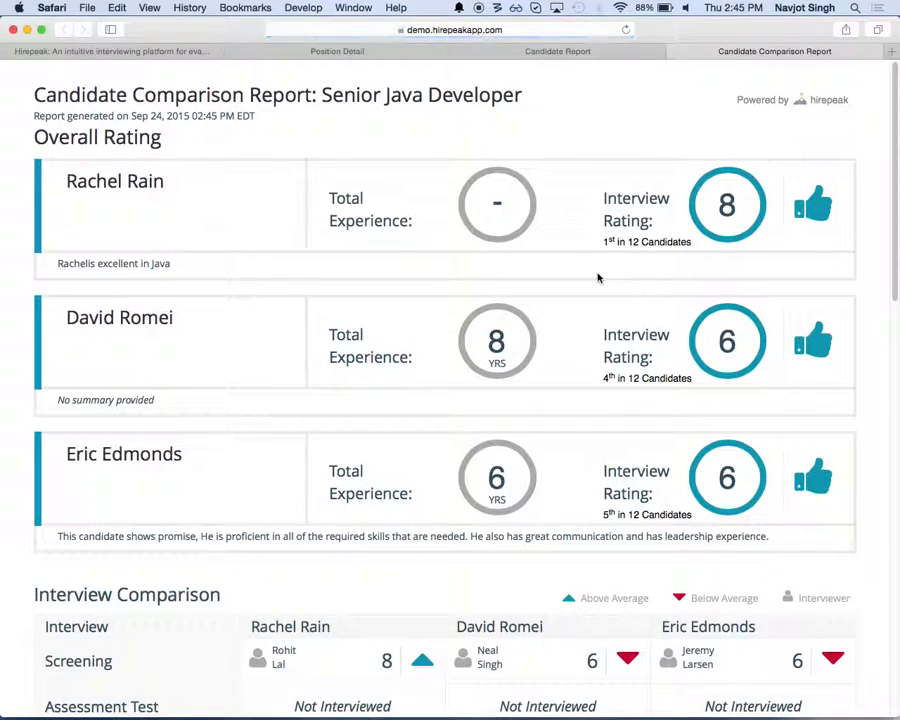
Step: Examine the comparison report's overall ratings and rankings, interview comparison, skills comparison, HR evaluation and interviewer feedback
{"action": "key", "text": "super+minus"}
{"action": "key", "text": "super+minus"}
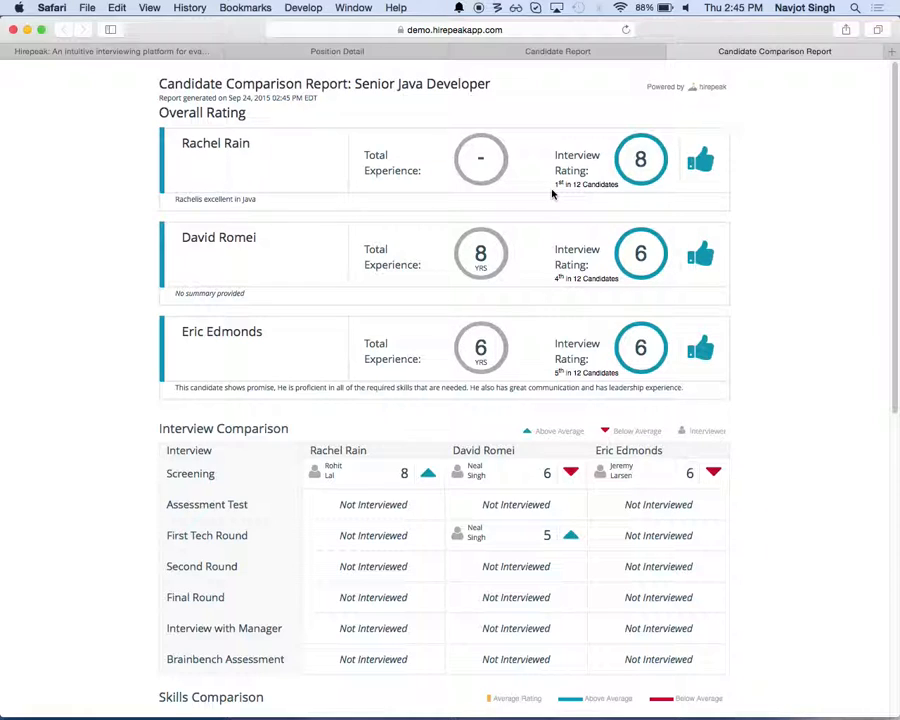
{"action": "left_click_drag", "start_coordinate": [557, 182], "coordinate": [595, 184]}
{"action": "left_click", "coordinate": [610, 360]}
{"action": "scroll", "coordinate": [611, 361], "scroll_direction": "down", "scroll_amount": 1}
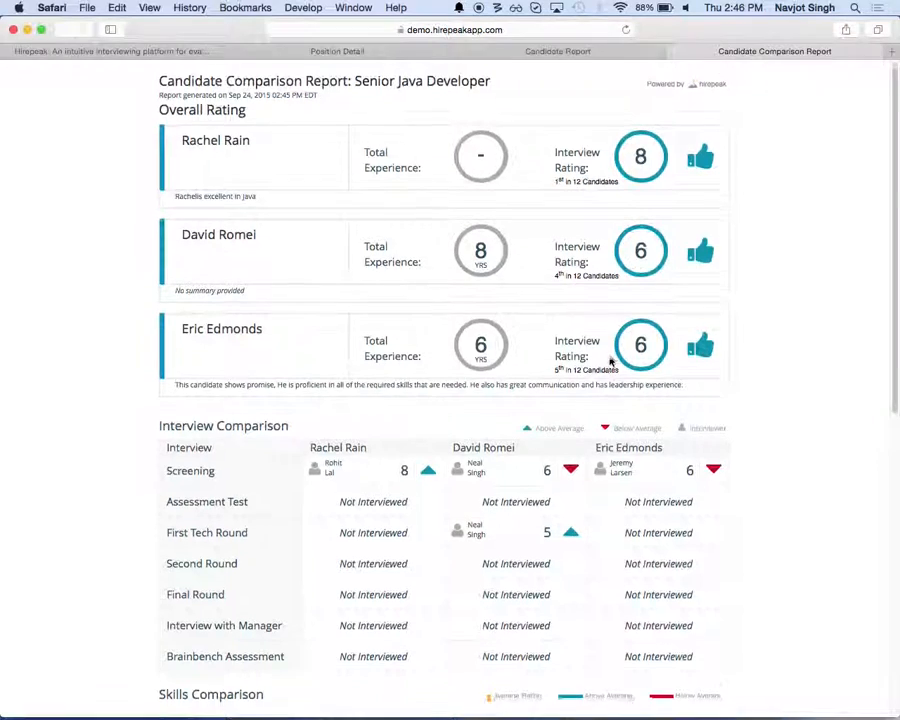
{"action": "scroll", "coordinate": [610, 360], "scroll_direction": "down", "scroll_amount": 4}
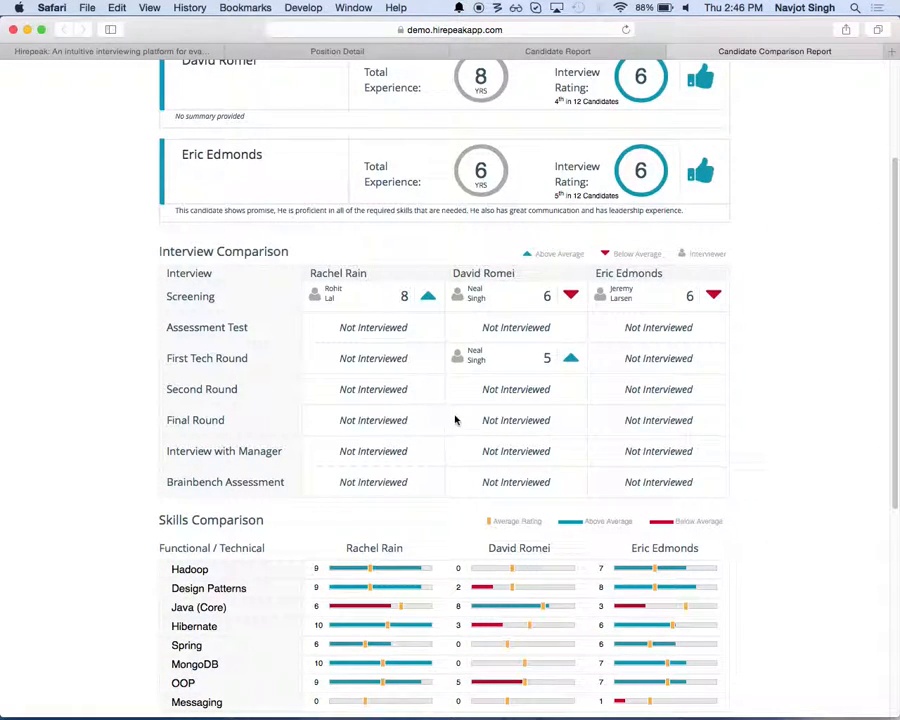
{"action": "scroll", "coordinate": [454, 419], "scroll_direction": "down", "scroll_amount": 5}
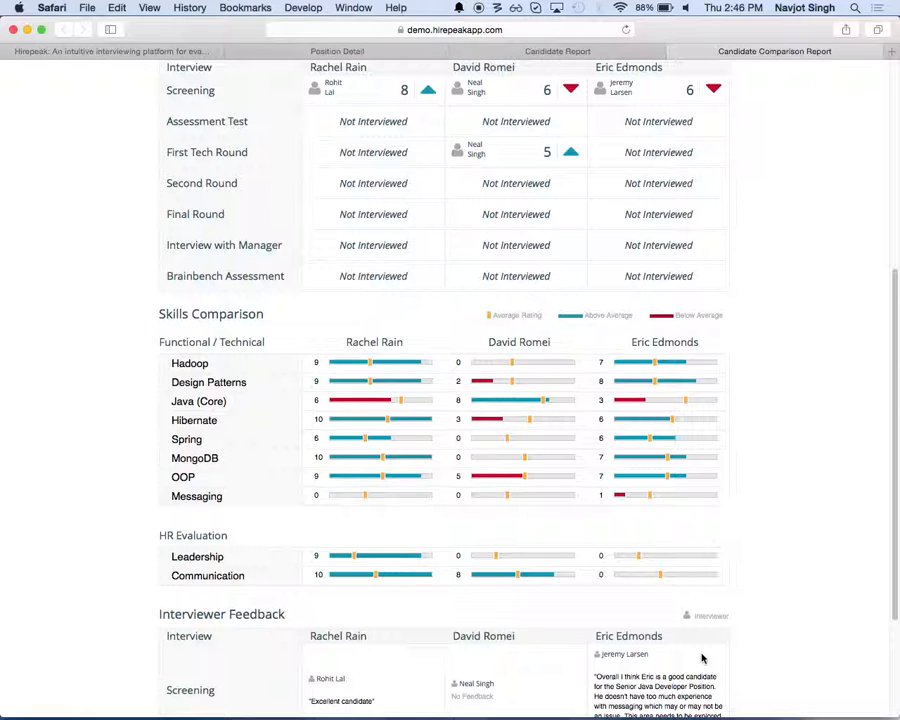
{"action": "scroll", "coordinate": [702, 658], "scroll_direction": "down", "scroll_amount": 5}
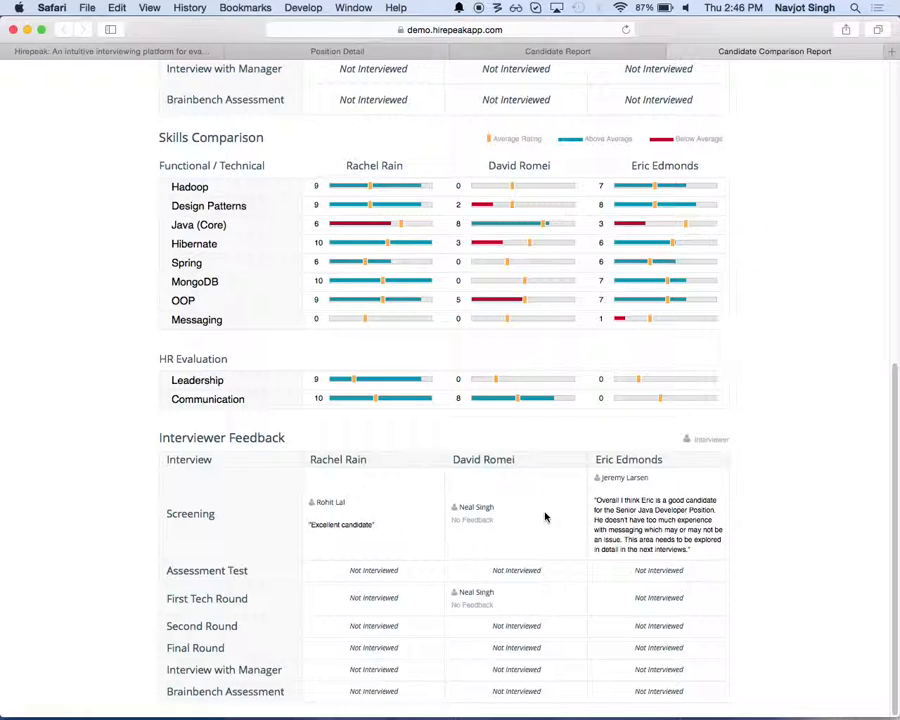
{"action": "scroll", "coordinate": [545, 517], "scroll_direction": "up", "scroll_amount": 15}
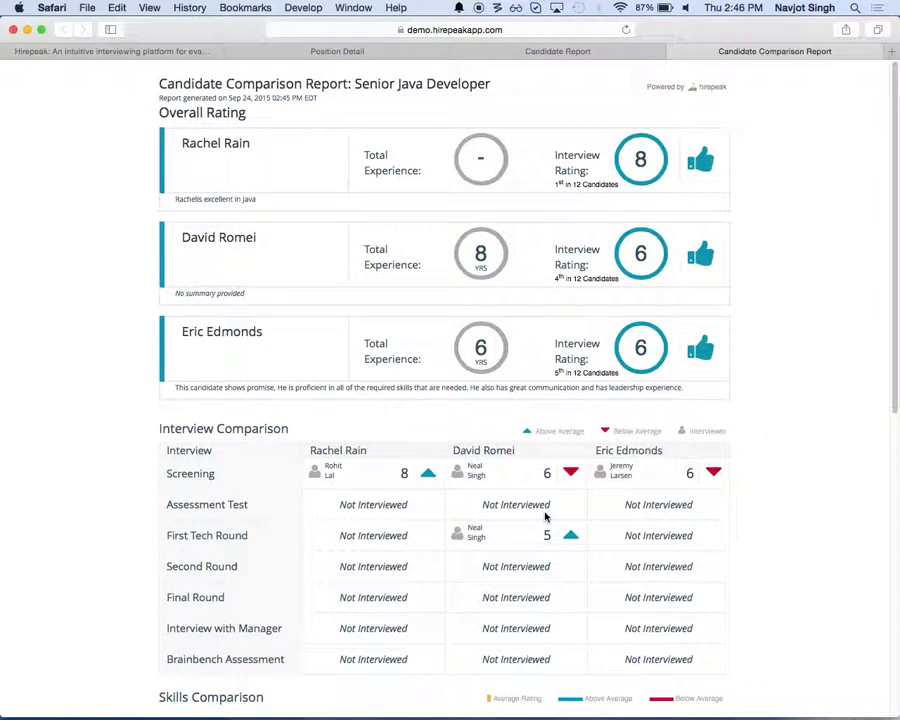
{"action": "scroll", "coordinate": [545, 517], "scroll_direction": "down", "scroll_amount": 5}
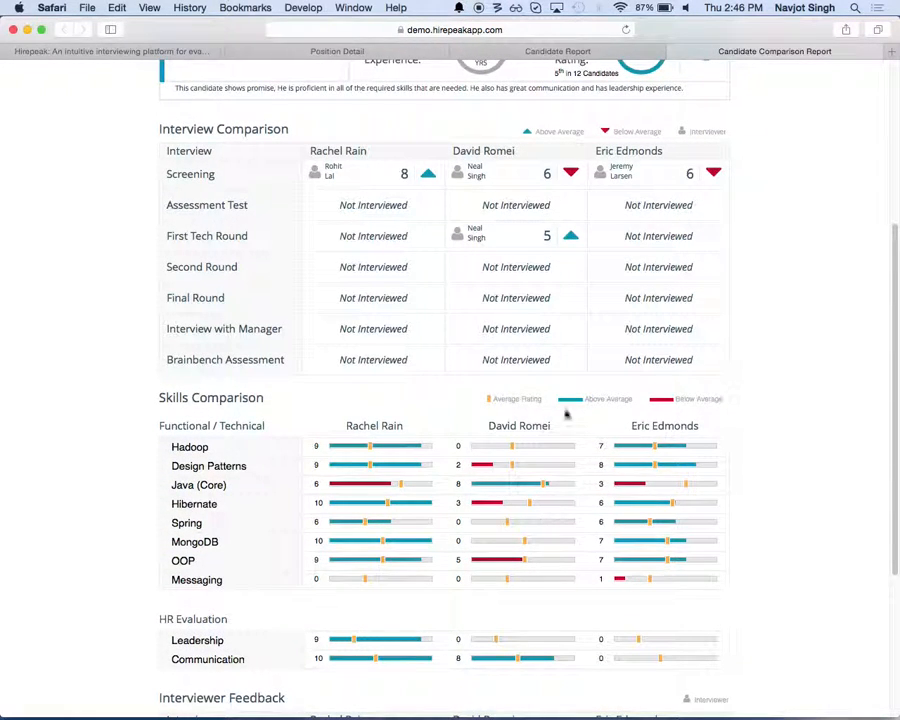
Step: Return to the Senior Java Developer position details and close the candidate comparison selection
{"action": "left_click", "coordinate": [350, 50]}
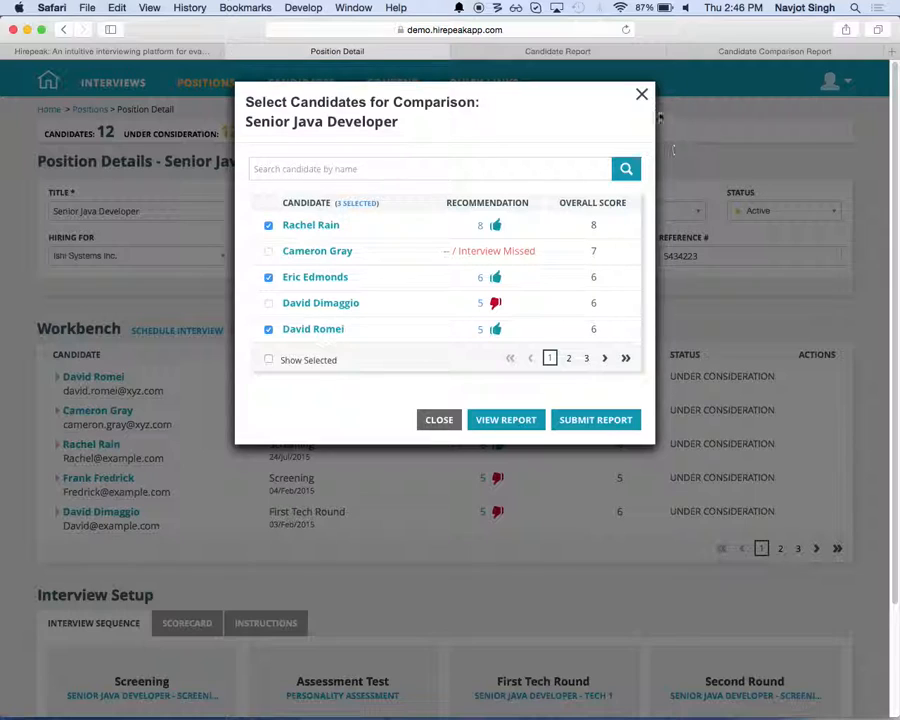
{"action": "left_click", "coordinate": [642, 95]}
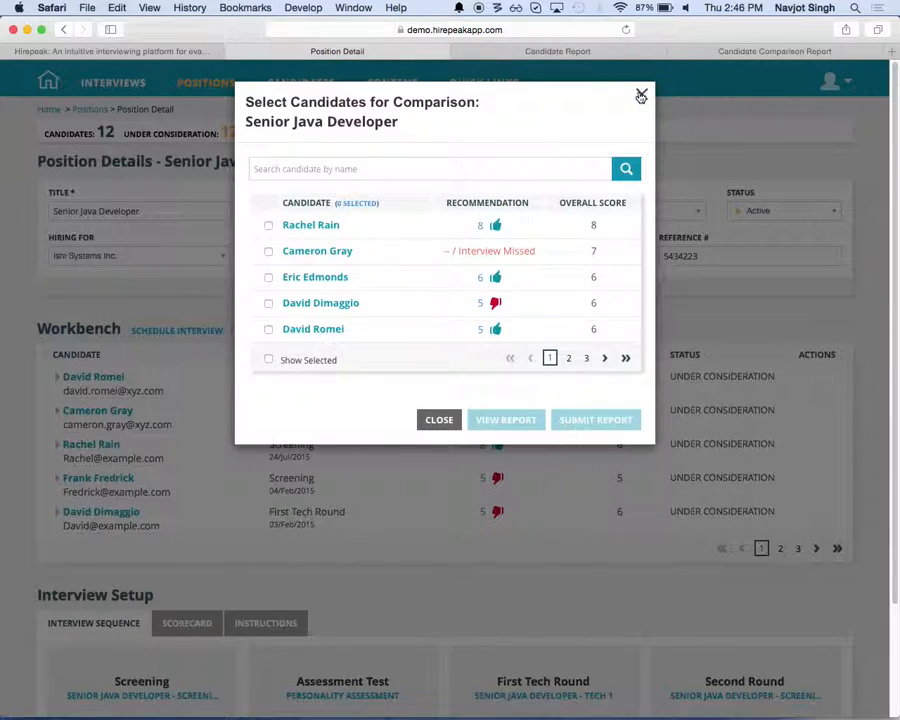
{"action": "left_click", "coordinate": [639, 94]}
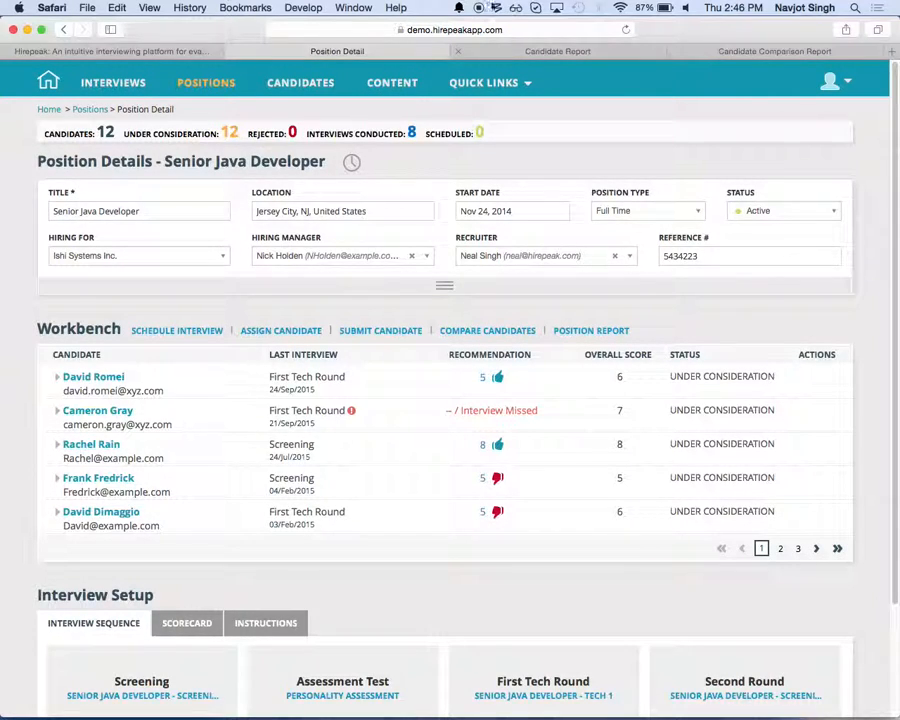